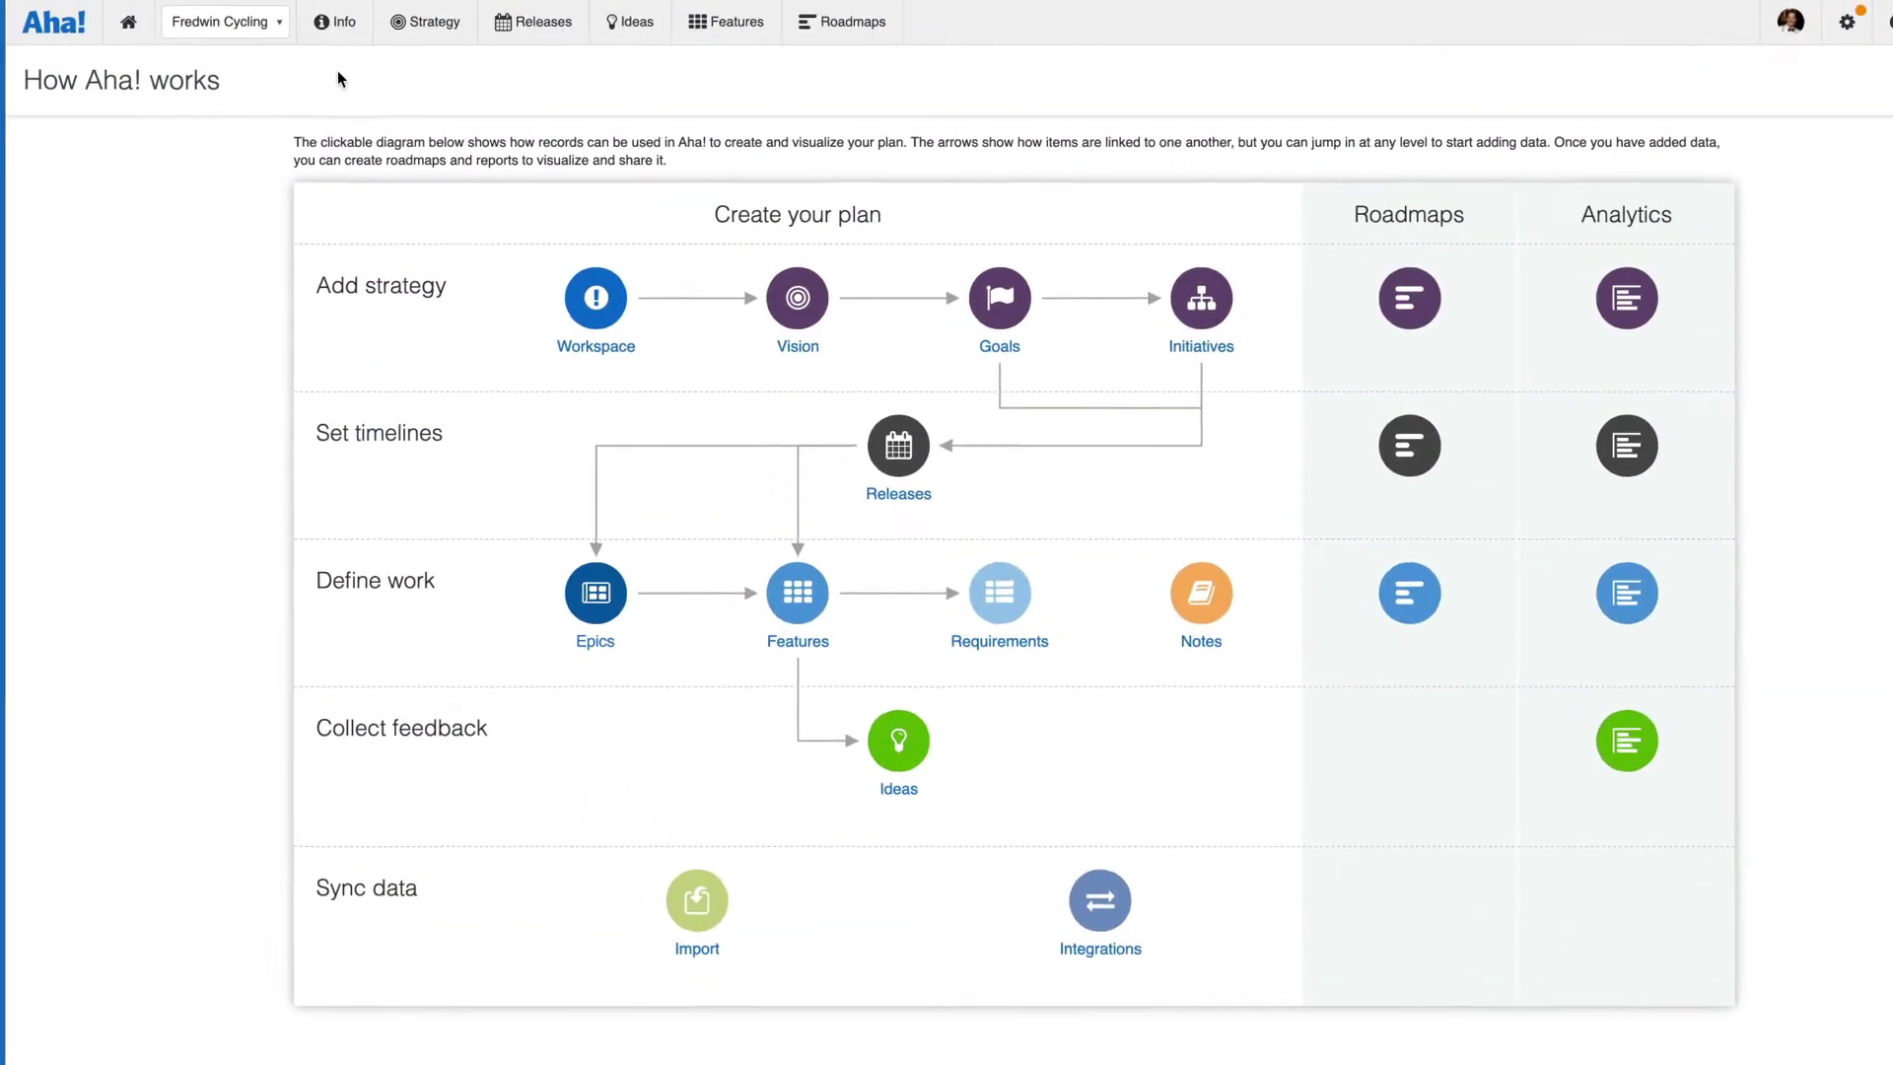
# Step: Open the Strategic vision page for Fredwin Cycling from the Strategy menu
pyautogui.moveTo(390, 41)
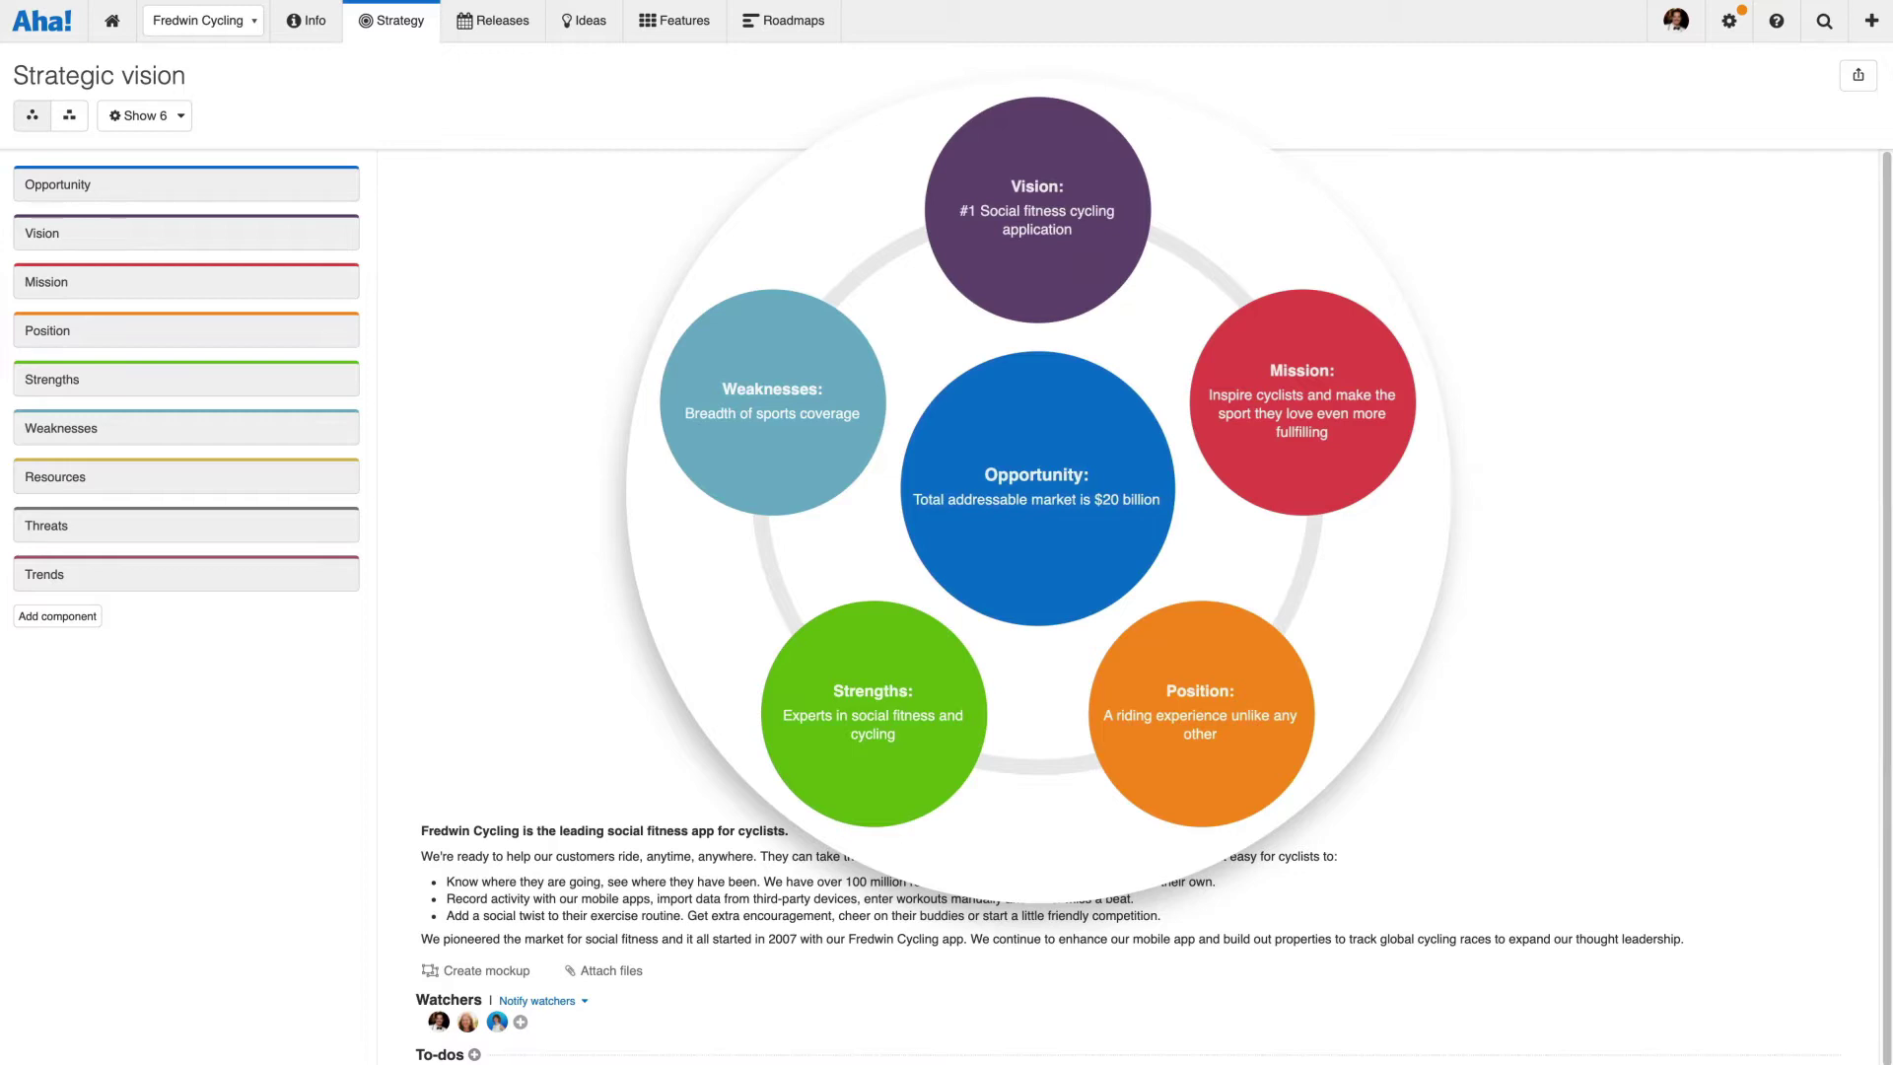
# Step: Move Opportunity below Vision and add a new vision component named Competitors
pyautogui.moveTo(342, 197); pyautogui.dragTo(338, 253)
pyautogui.click(110, 673)
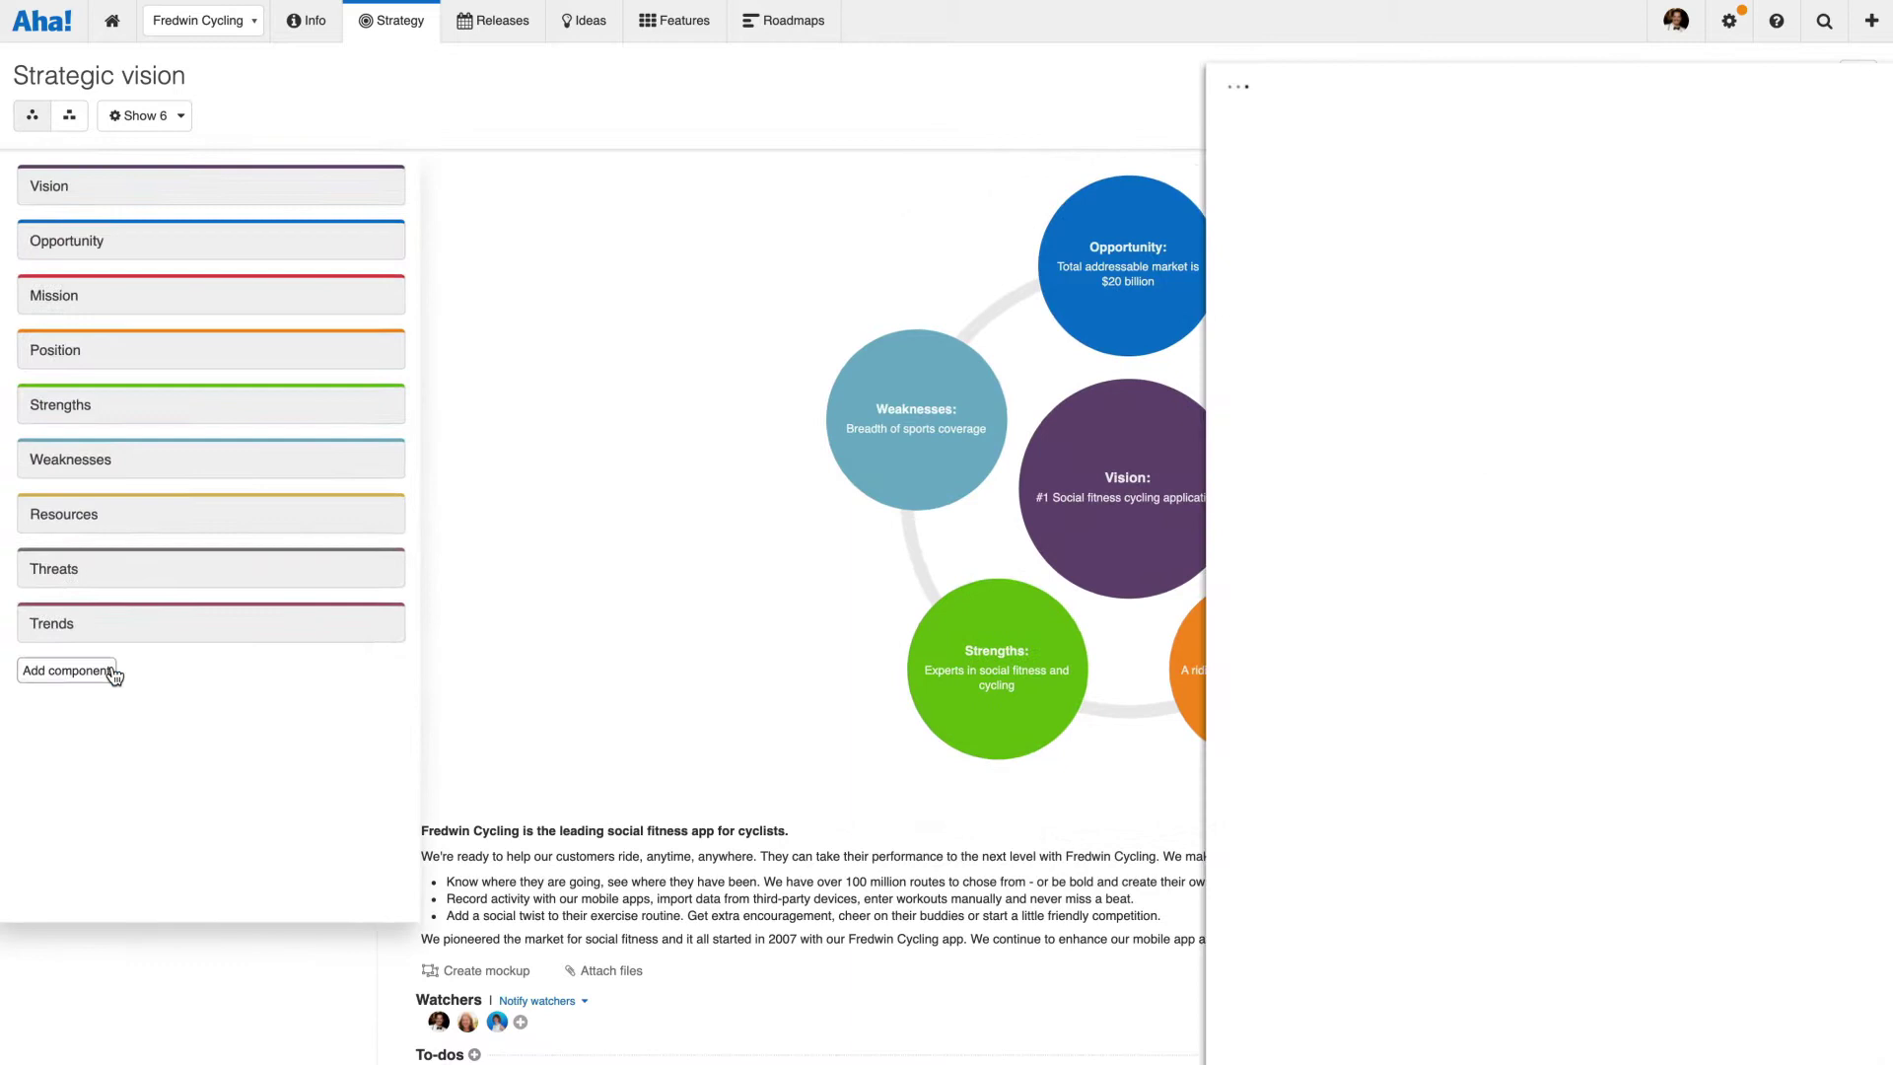
pyautogui.write('Competitors')
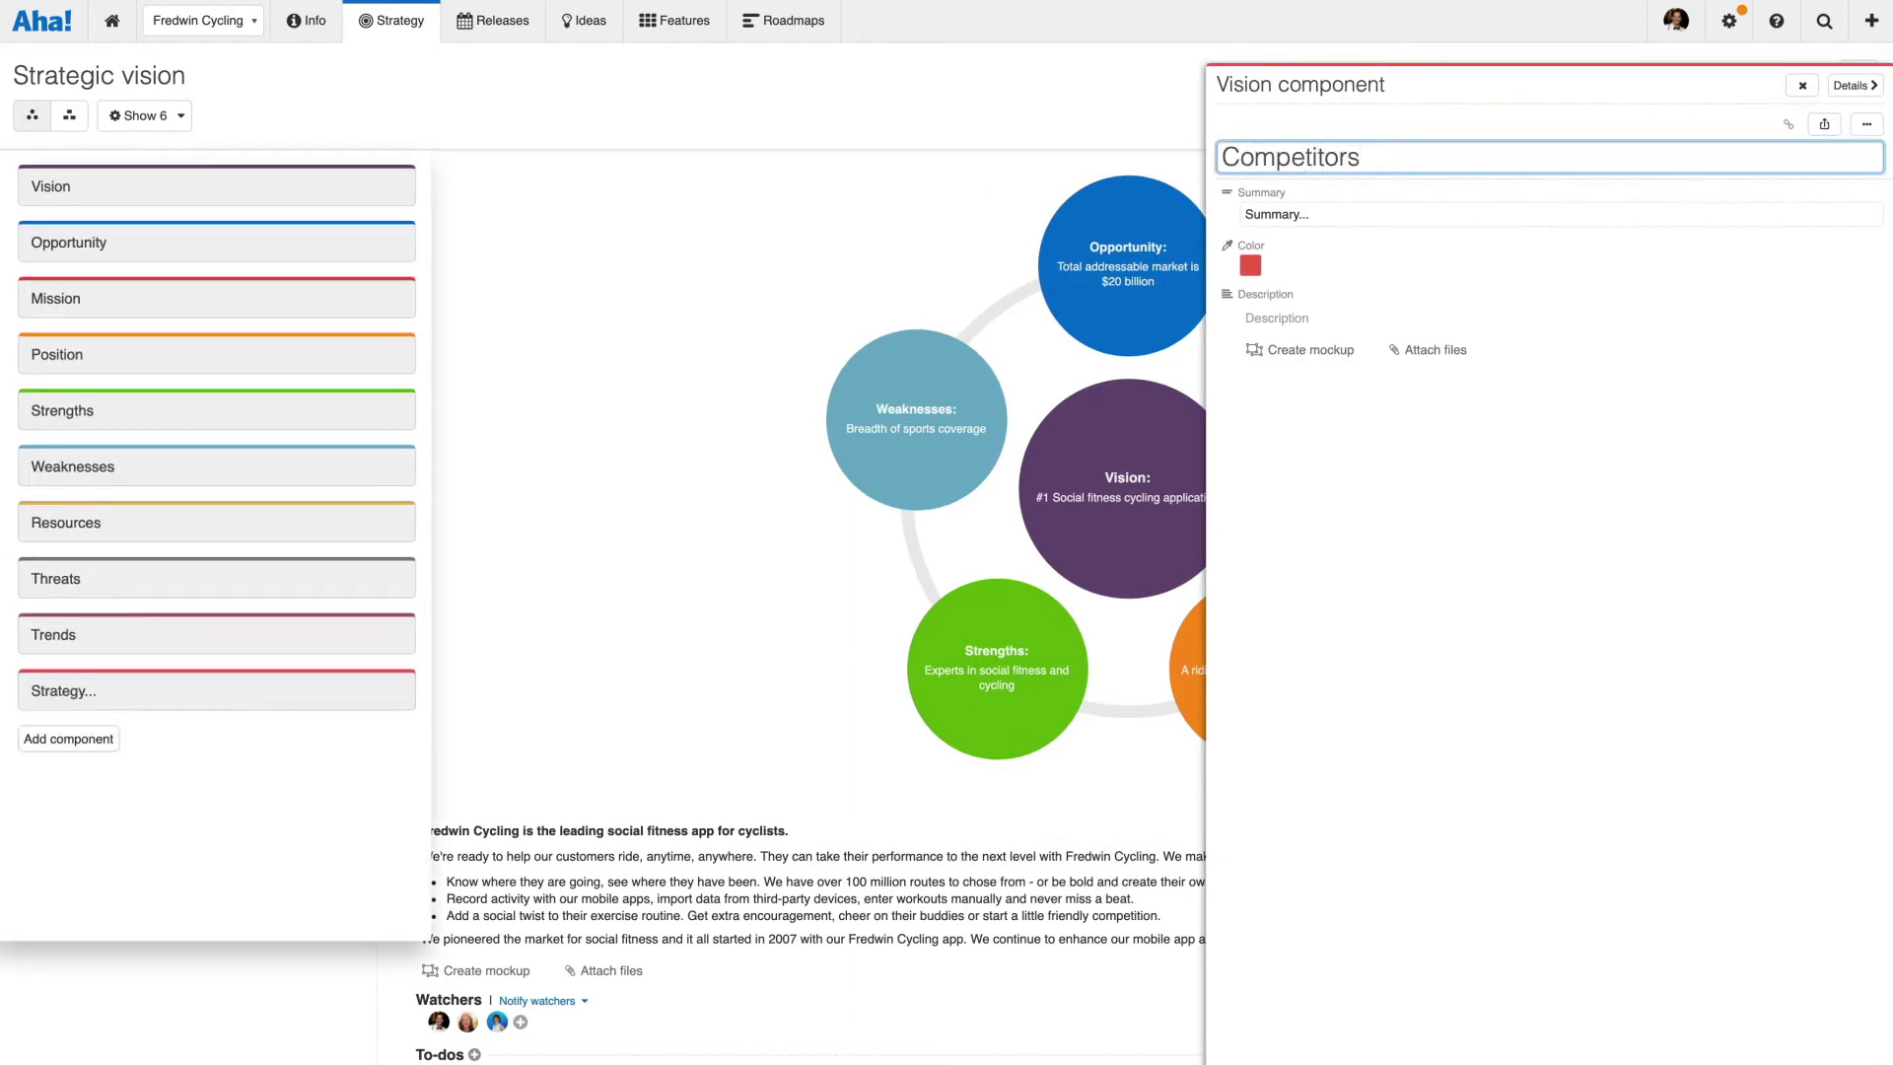
# Step: Summarise Competitors as 'Cyclometers and mobile GPS', then open the Strategic models page
pyautogui.click(1252, 212)
pyautogui.write('Cyclometers and mobile GPS')
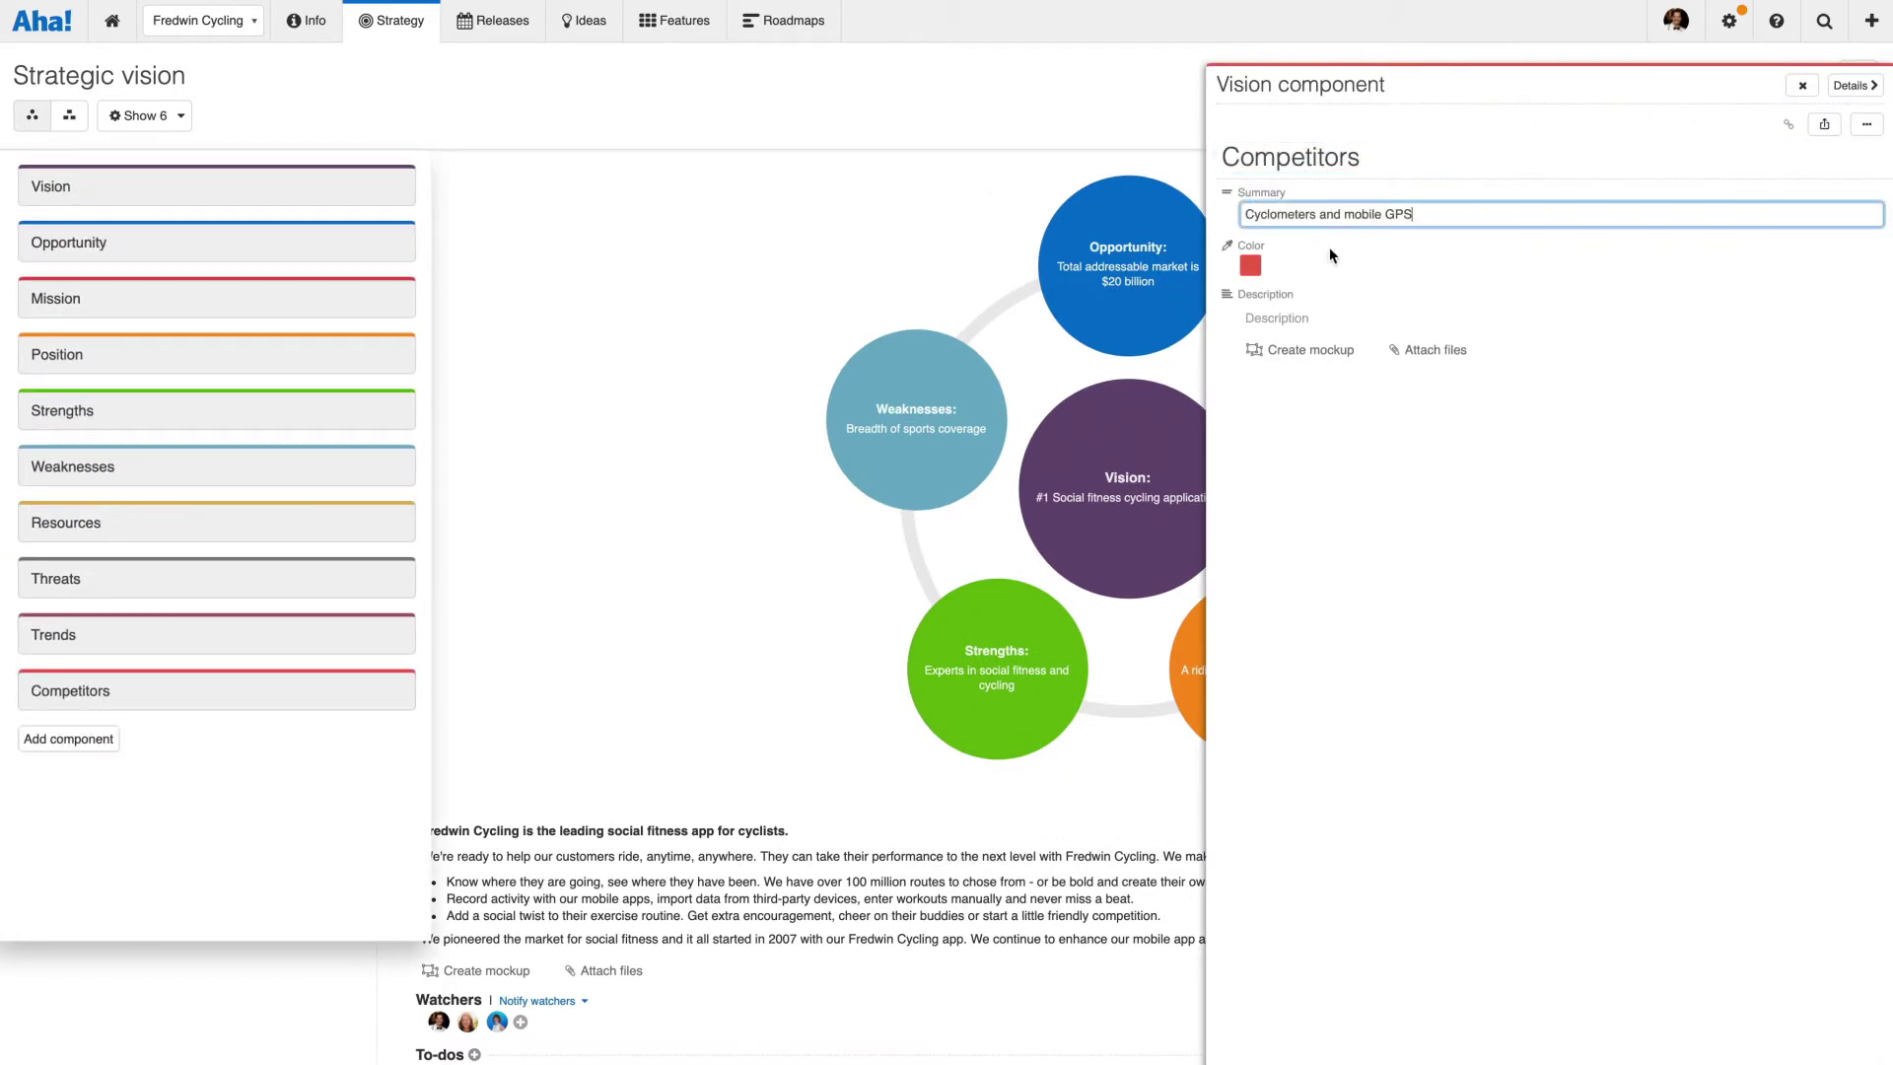
pyautogui.click(1329, 246)
pyautogui.press('Escape')
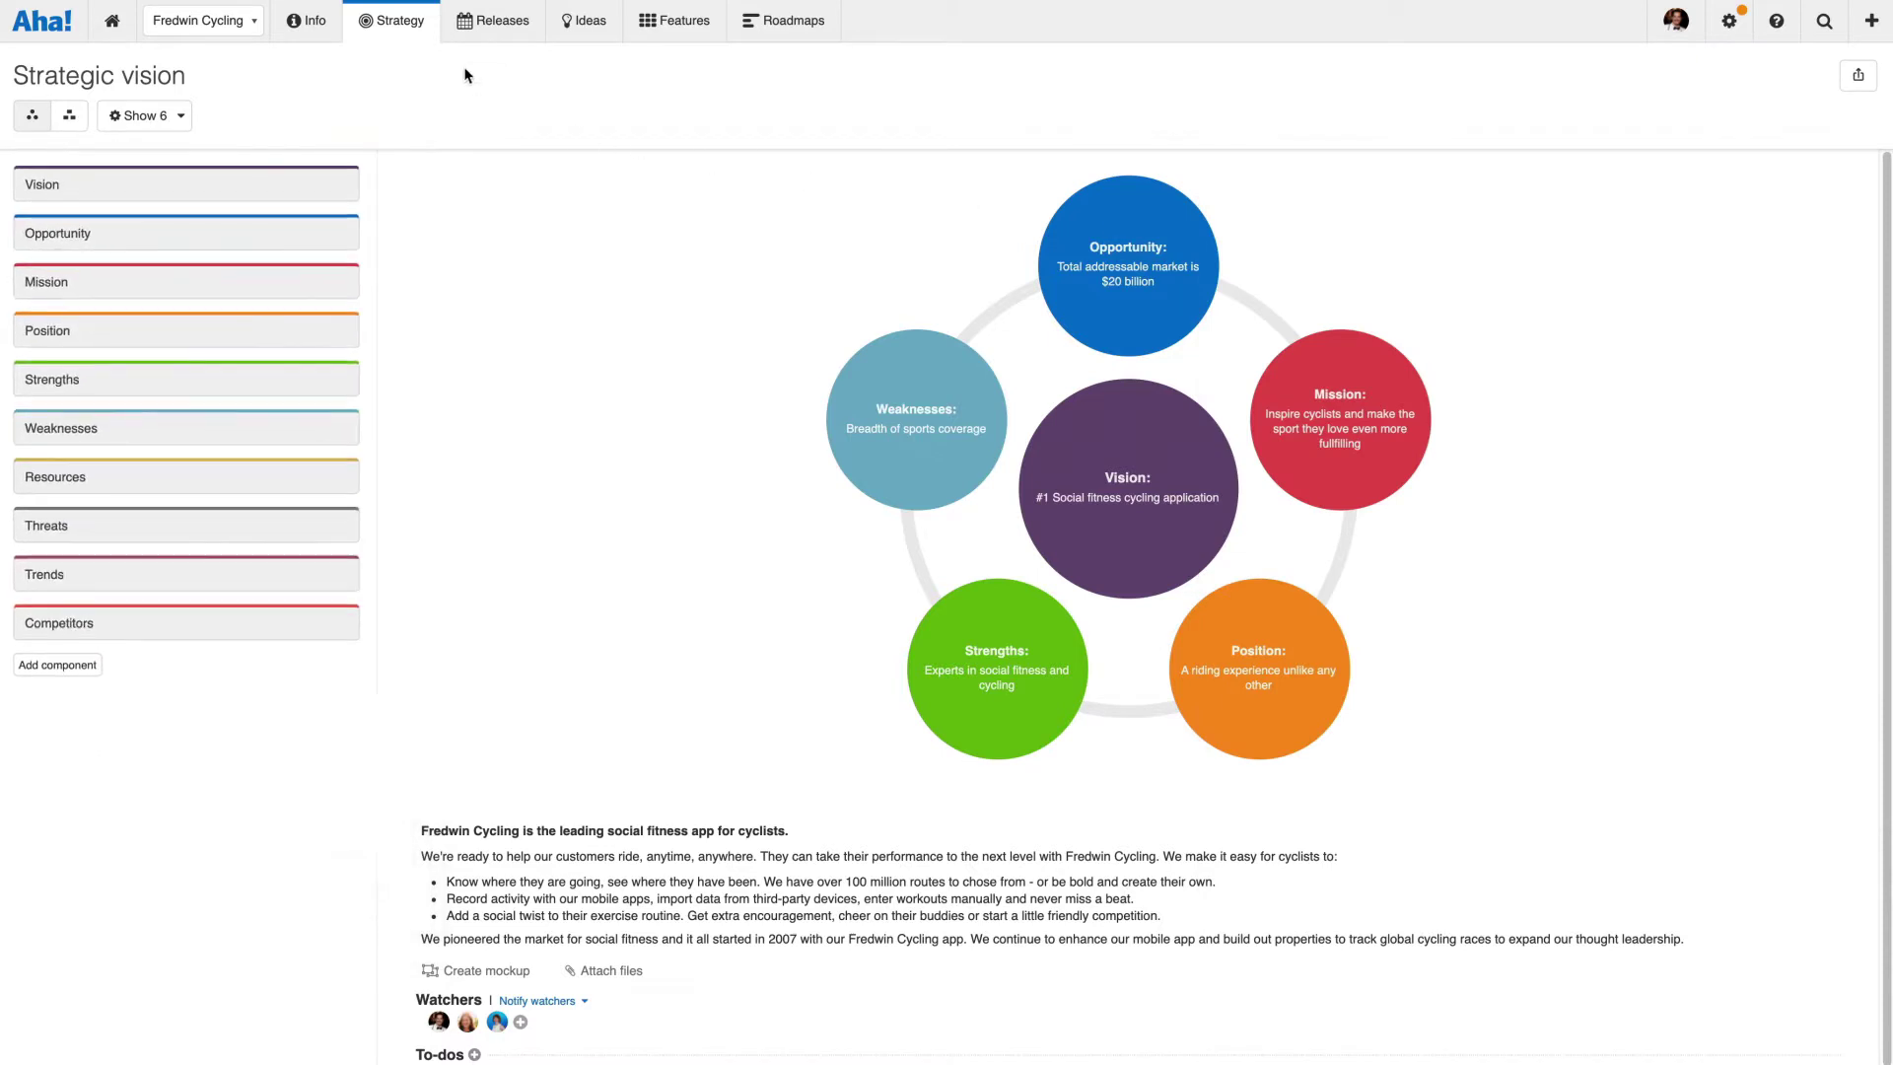
pyautogui.moveTo(392, 20)
pyautogui.click(431, 116)
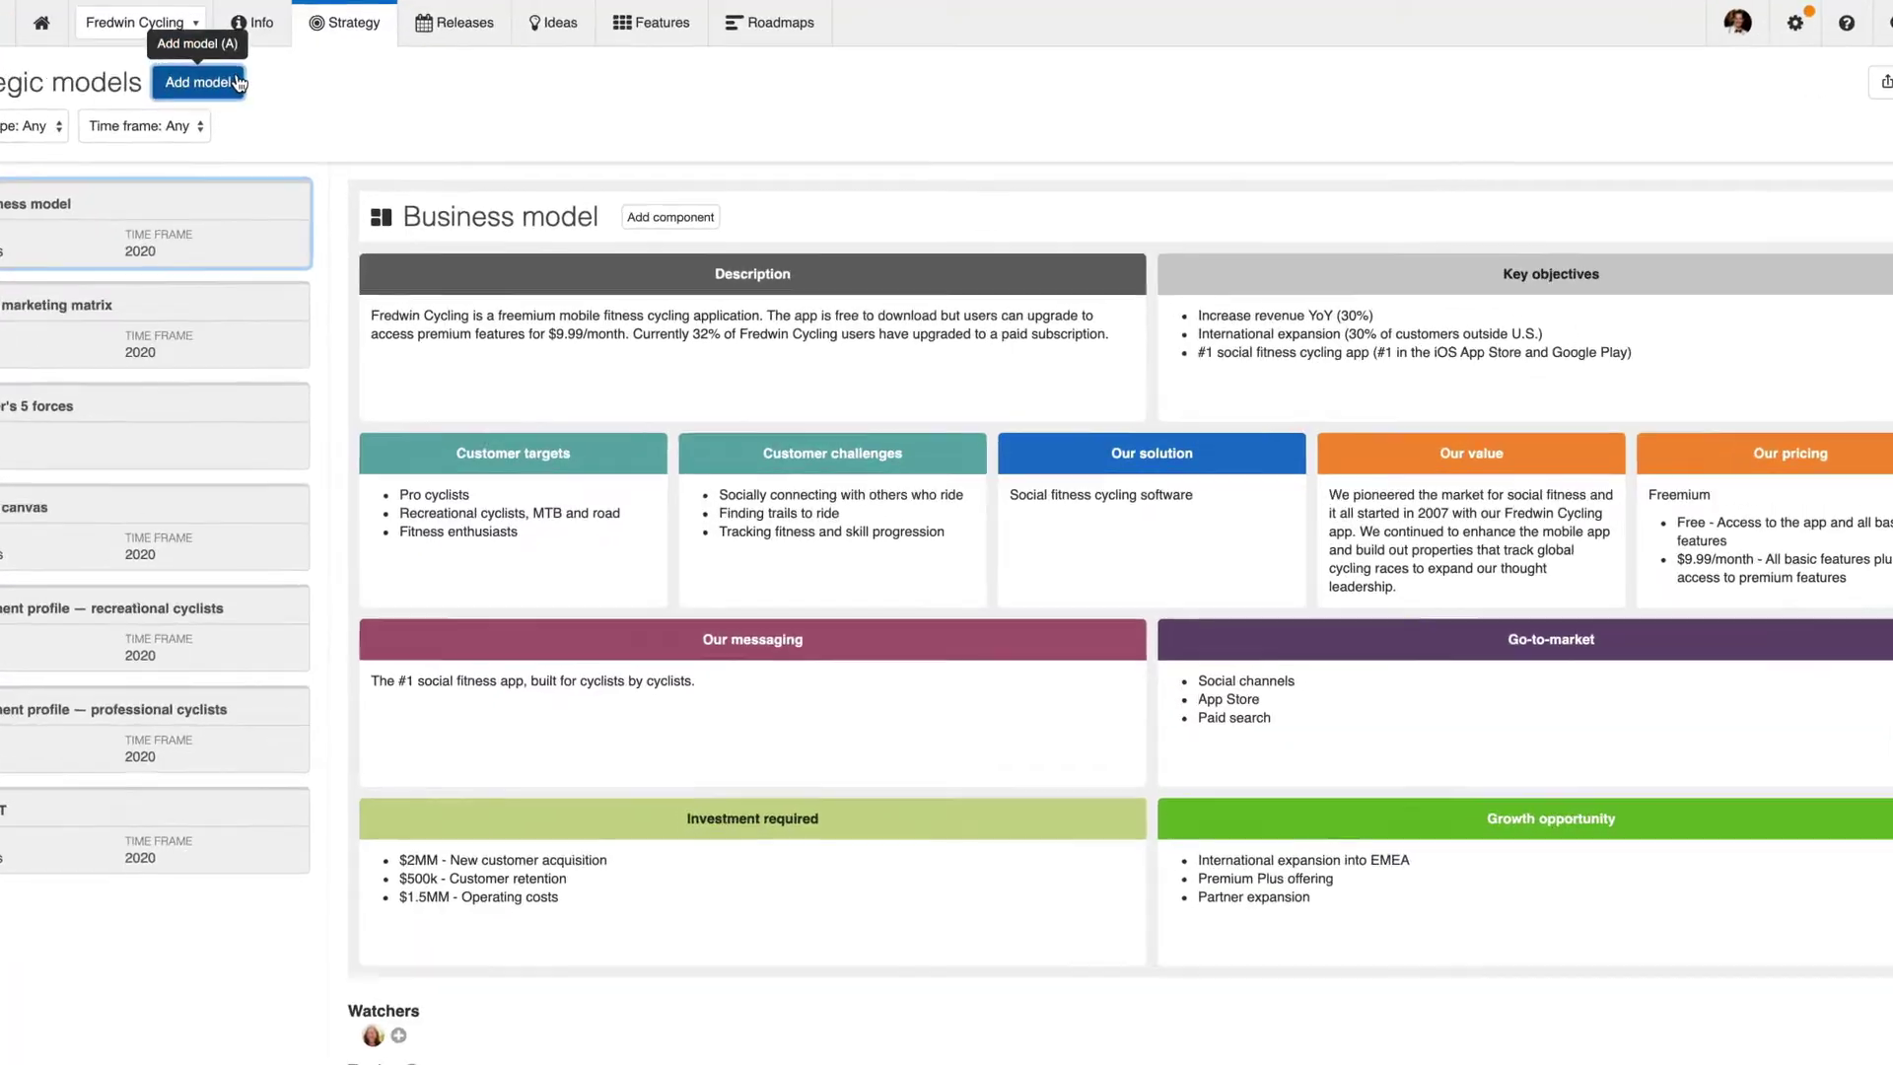
pyautogui.click(292, 77)
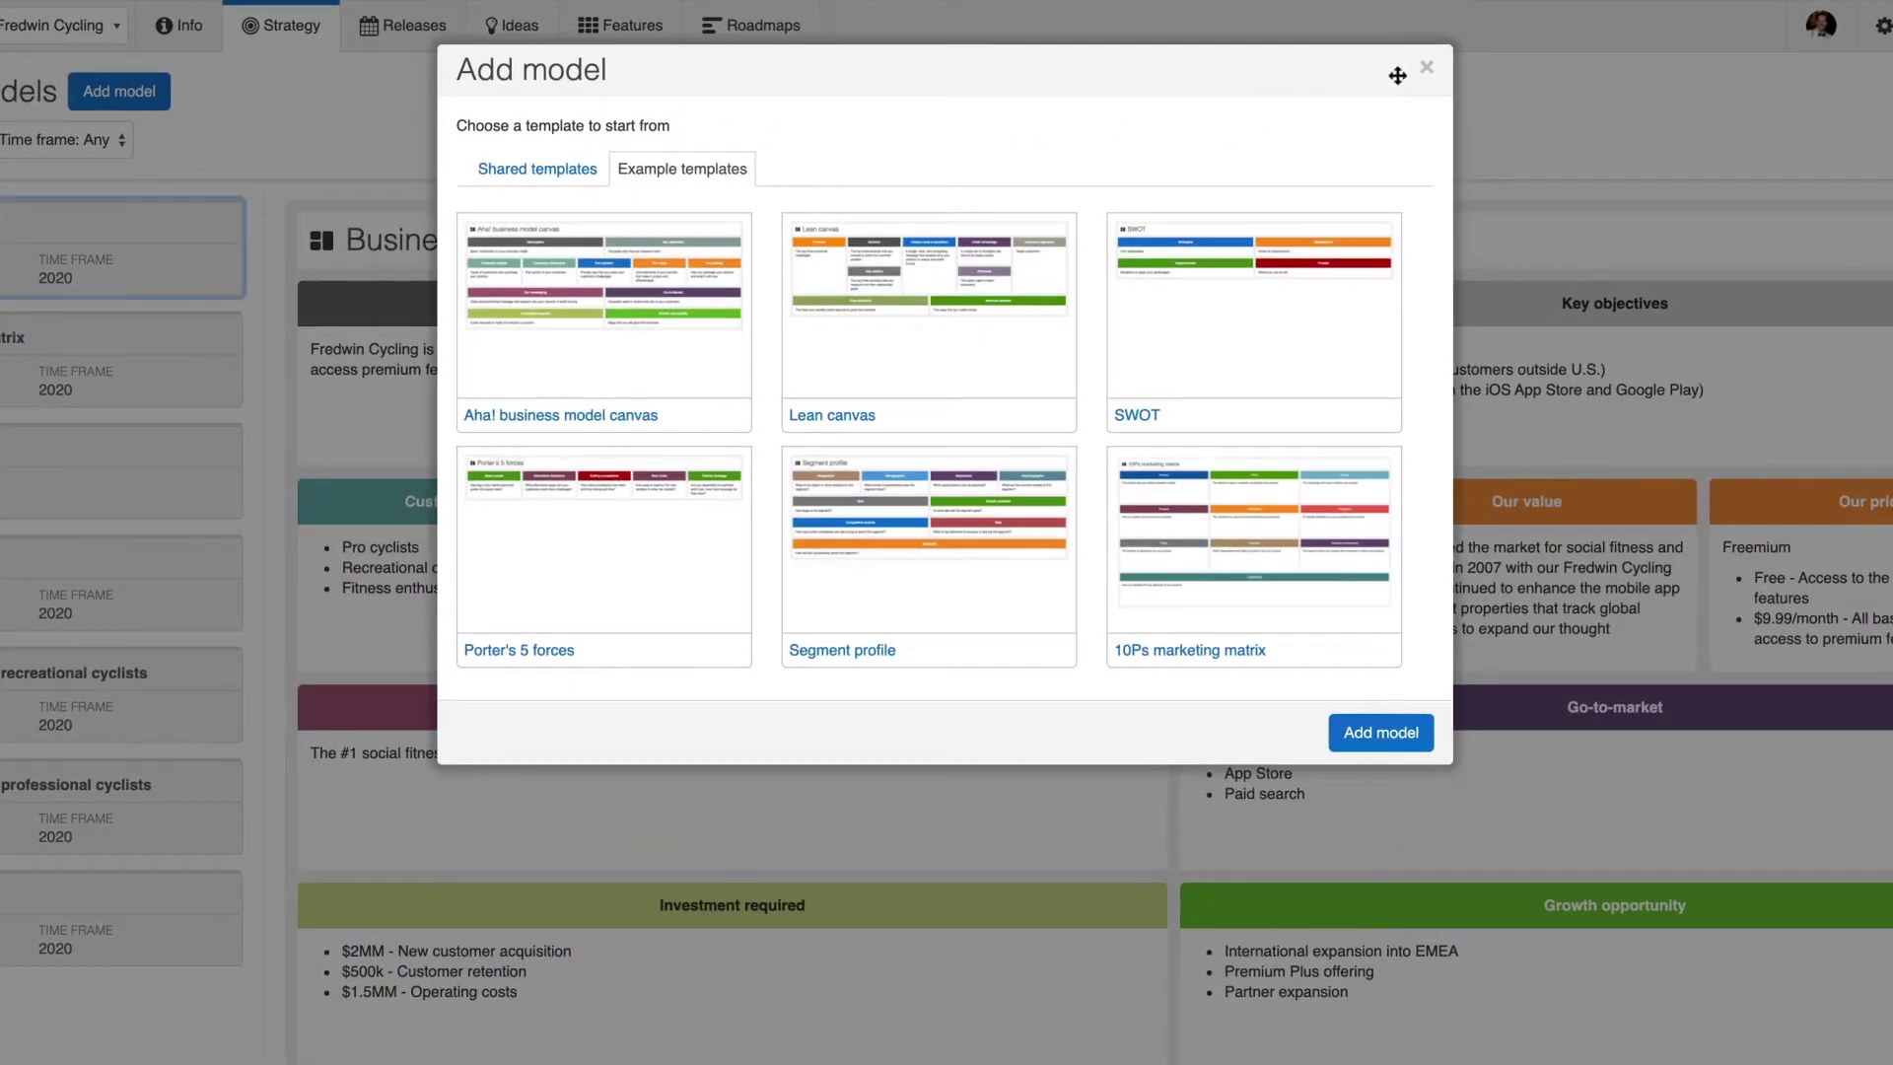
pyautogui.click(1425, 66)
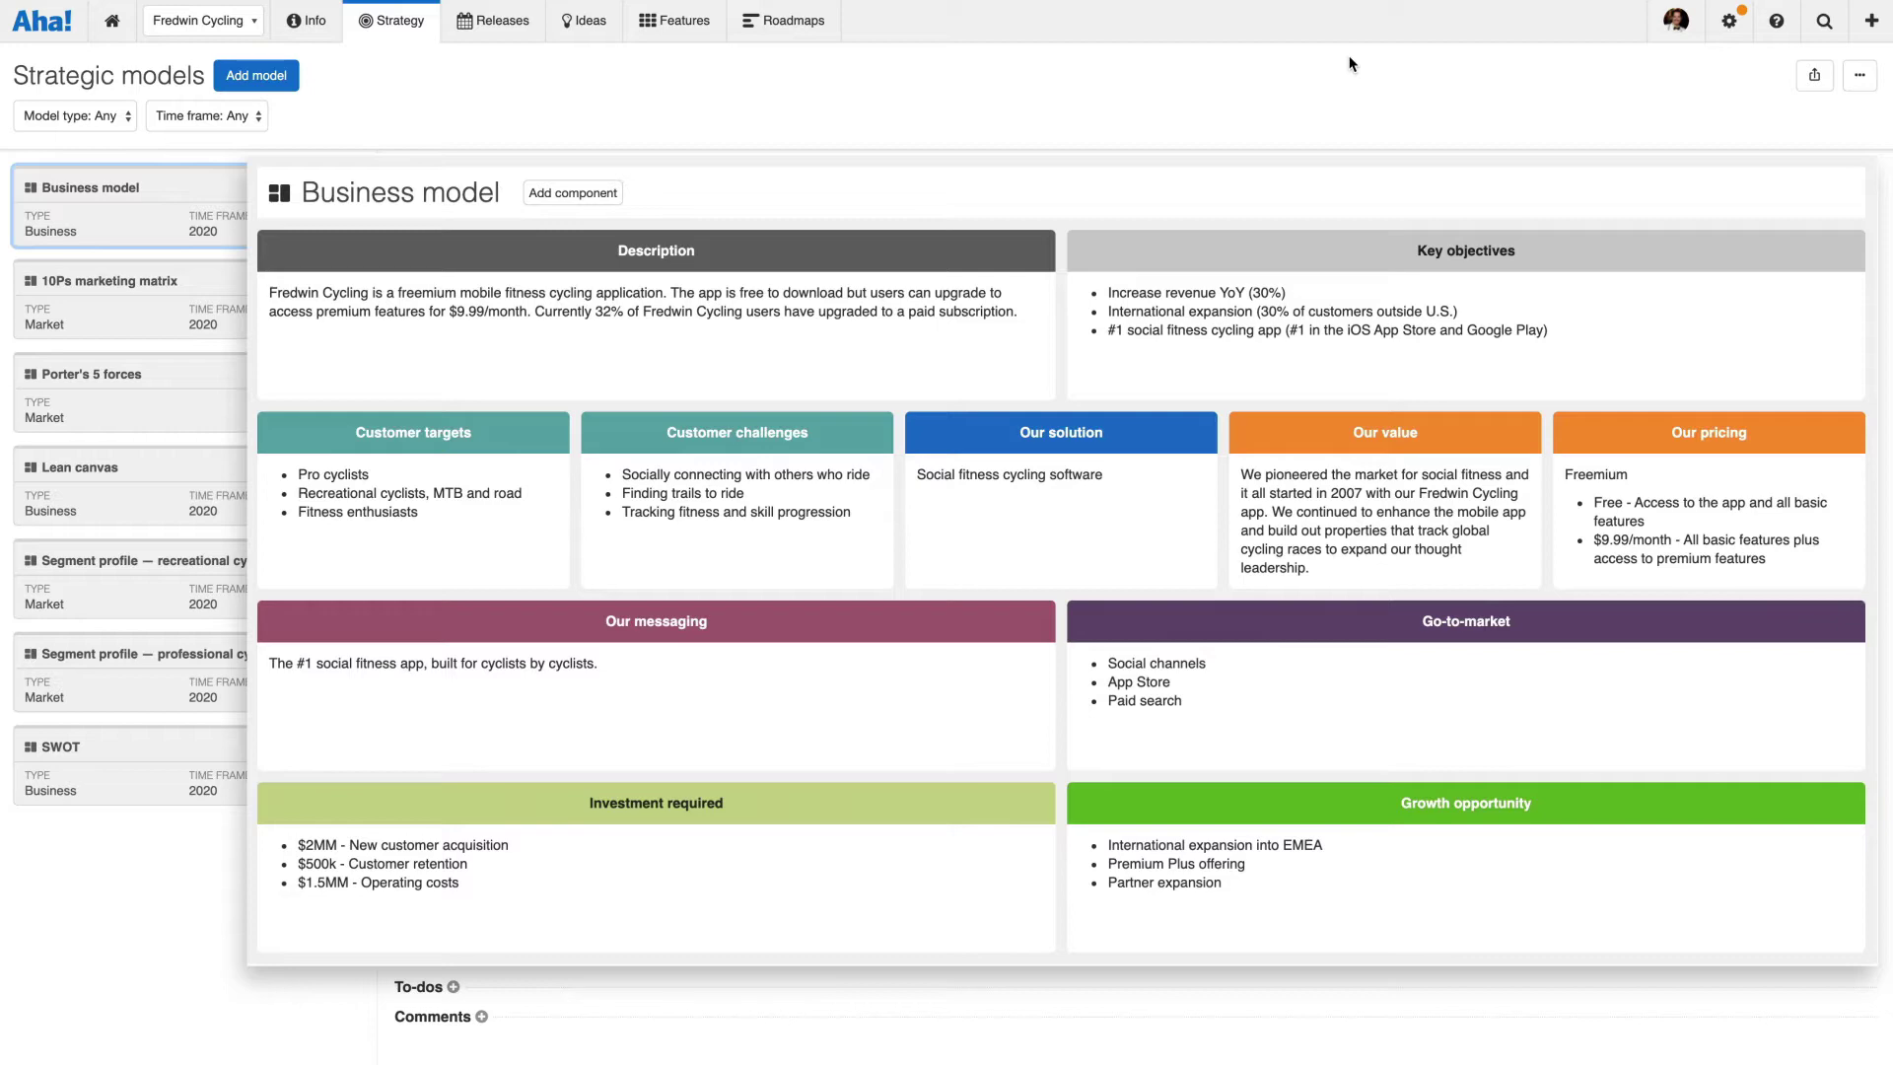
# Step: Open Strategic positioning and add a positioning from the Aha! positioning template
pyautogui.moveTo(406, 34)
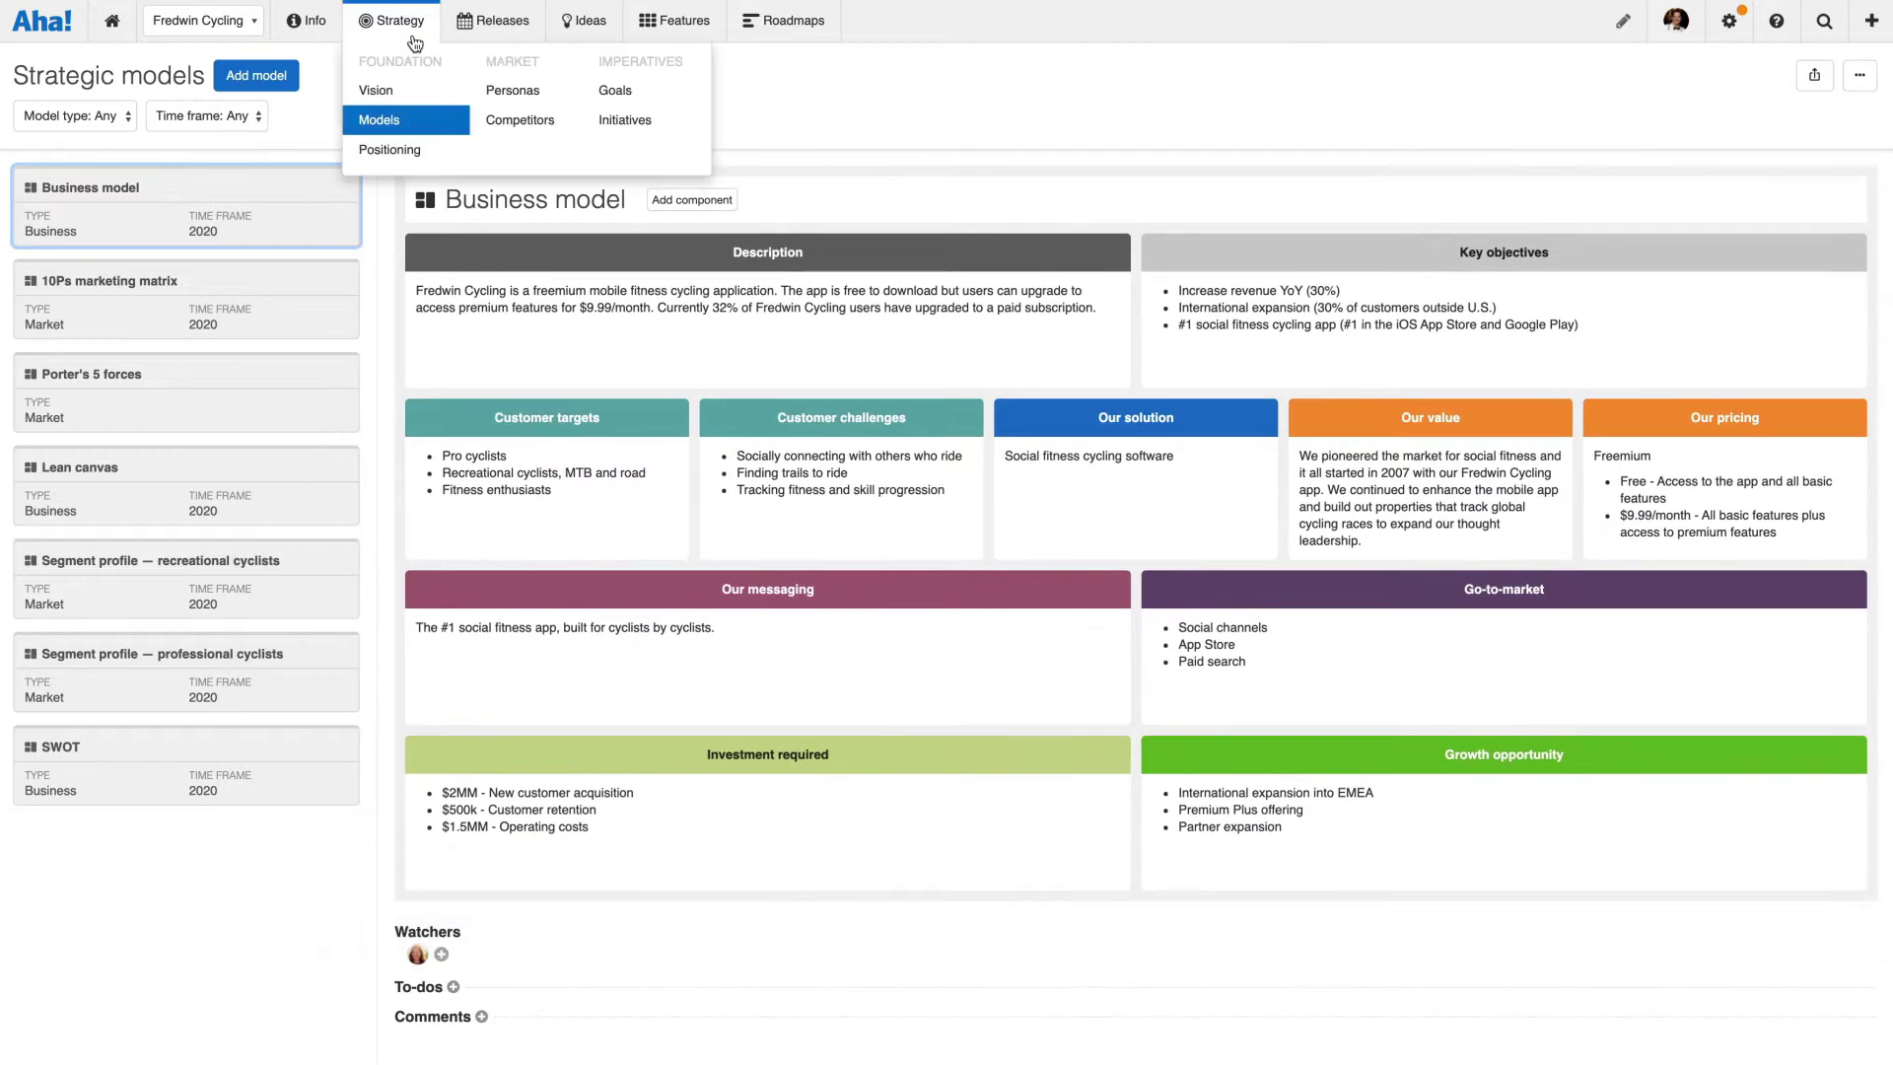
pyautogui.click(433, 146)
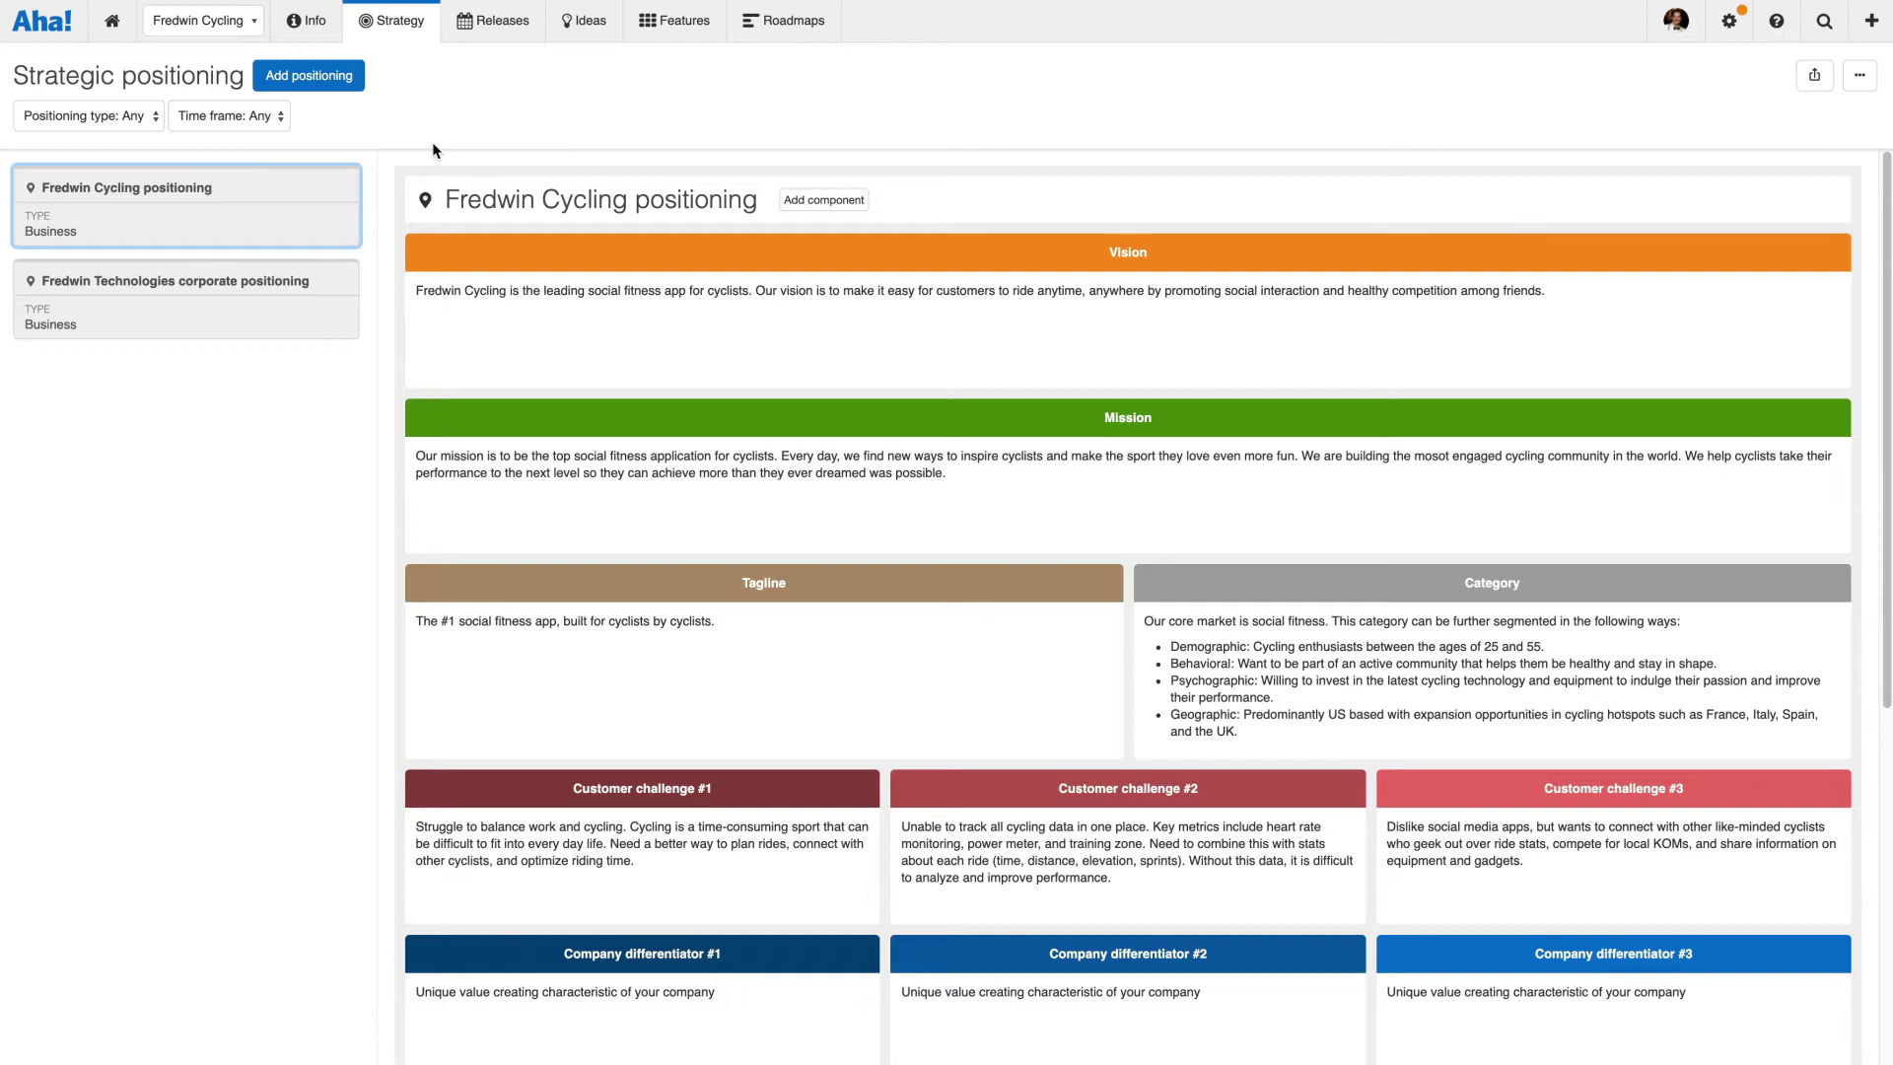
pyautogui.click(345, 88)
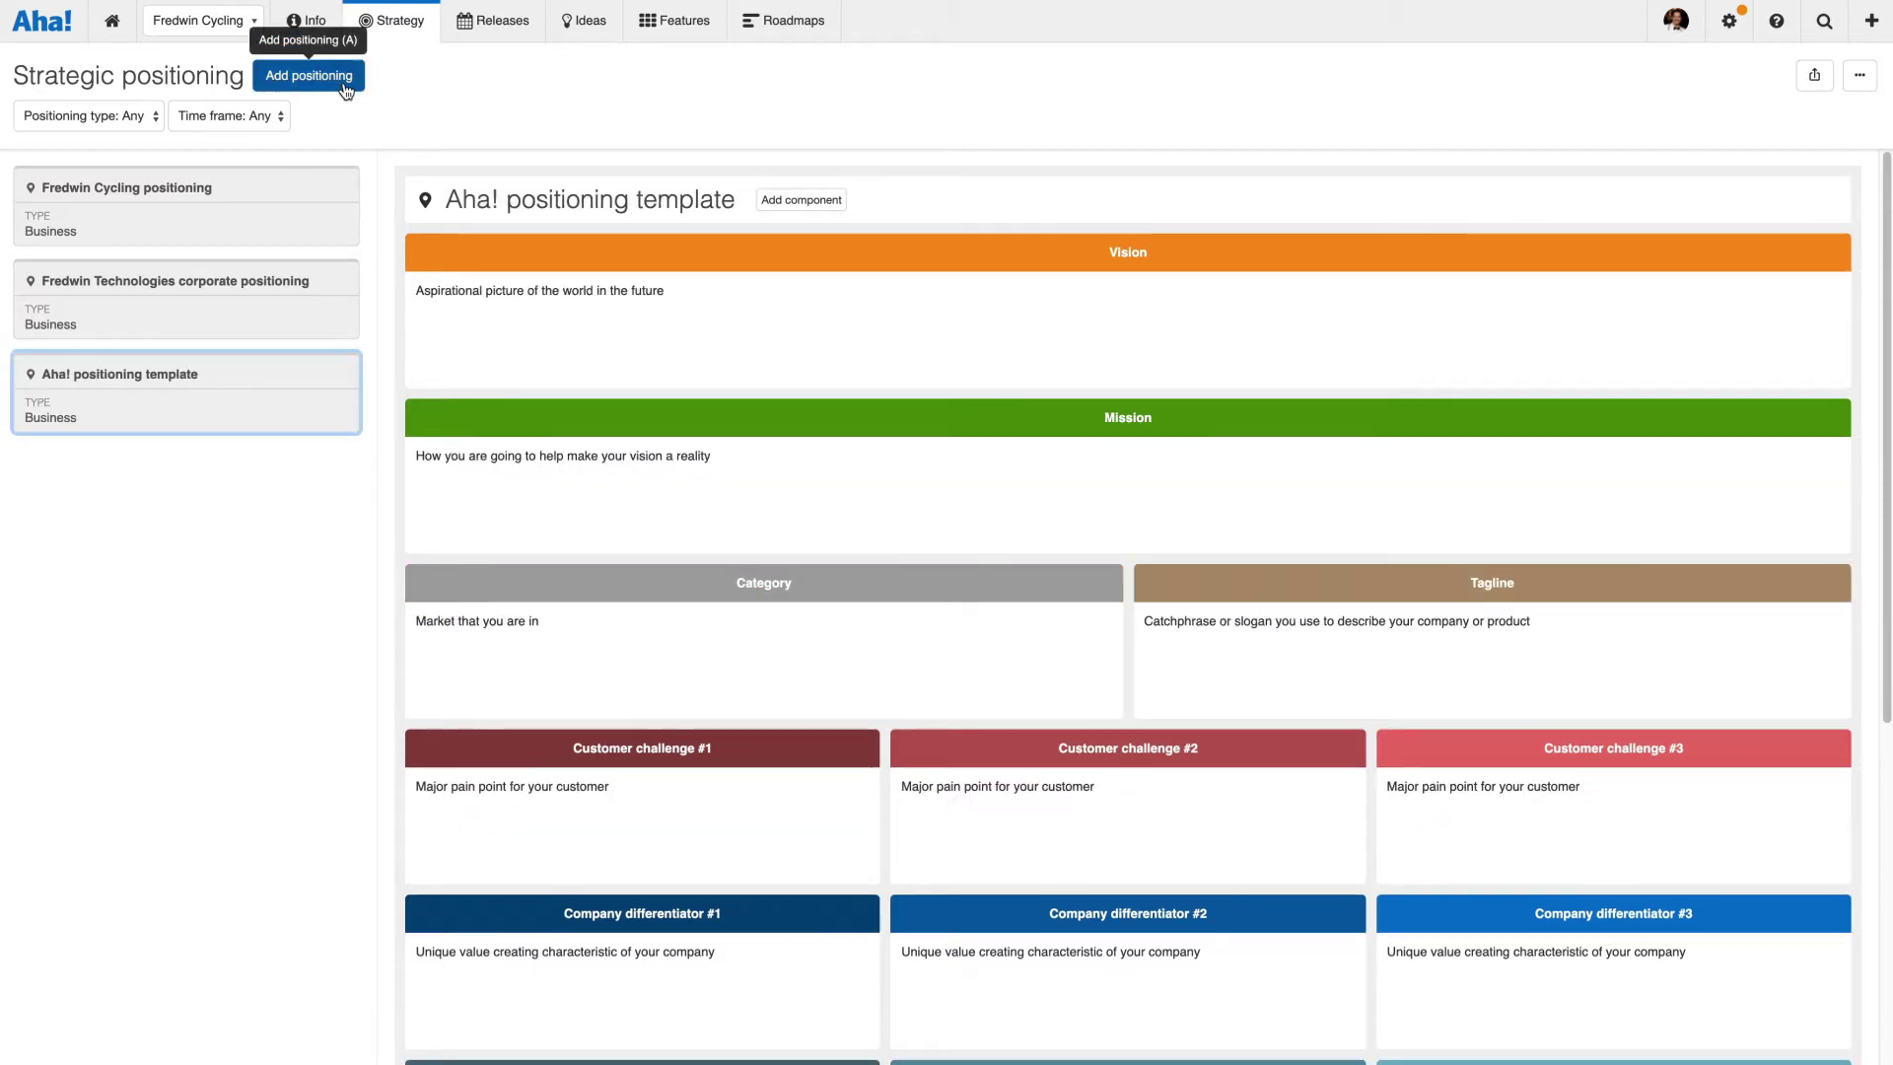
pyautogui.moveTo(416, 32)
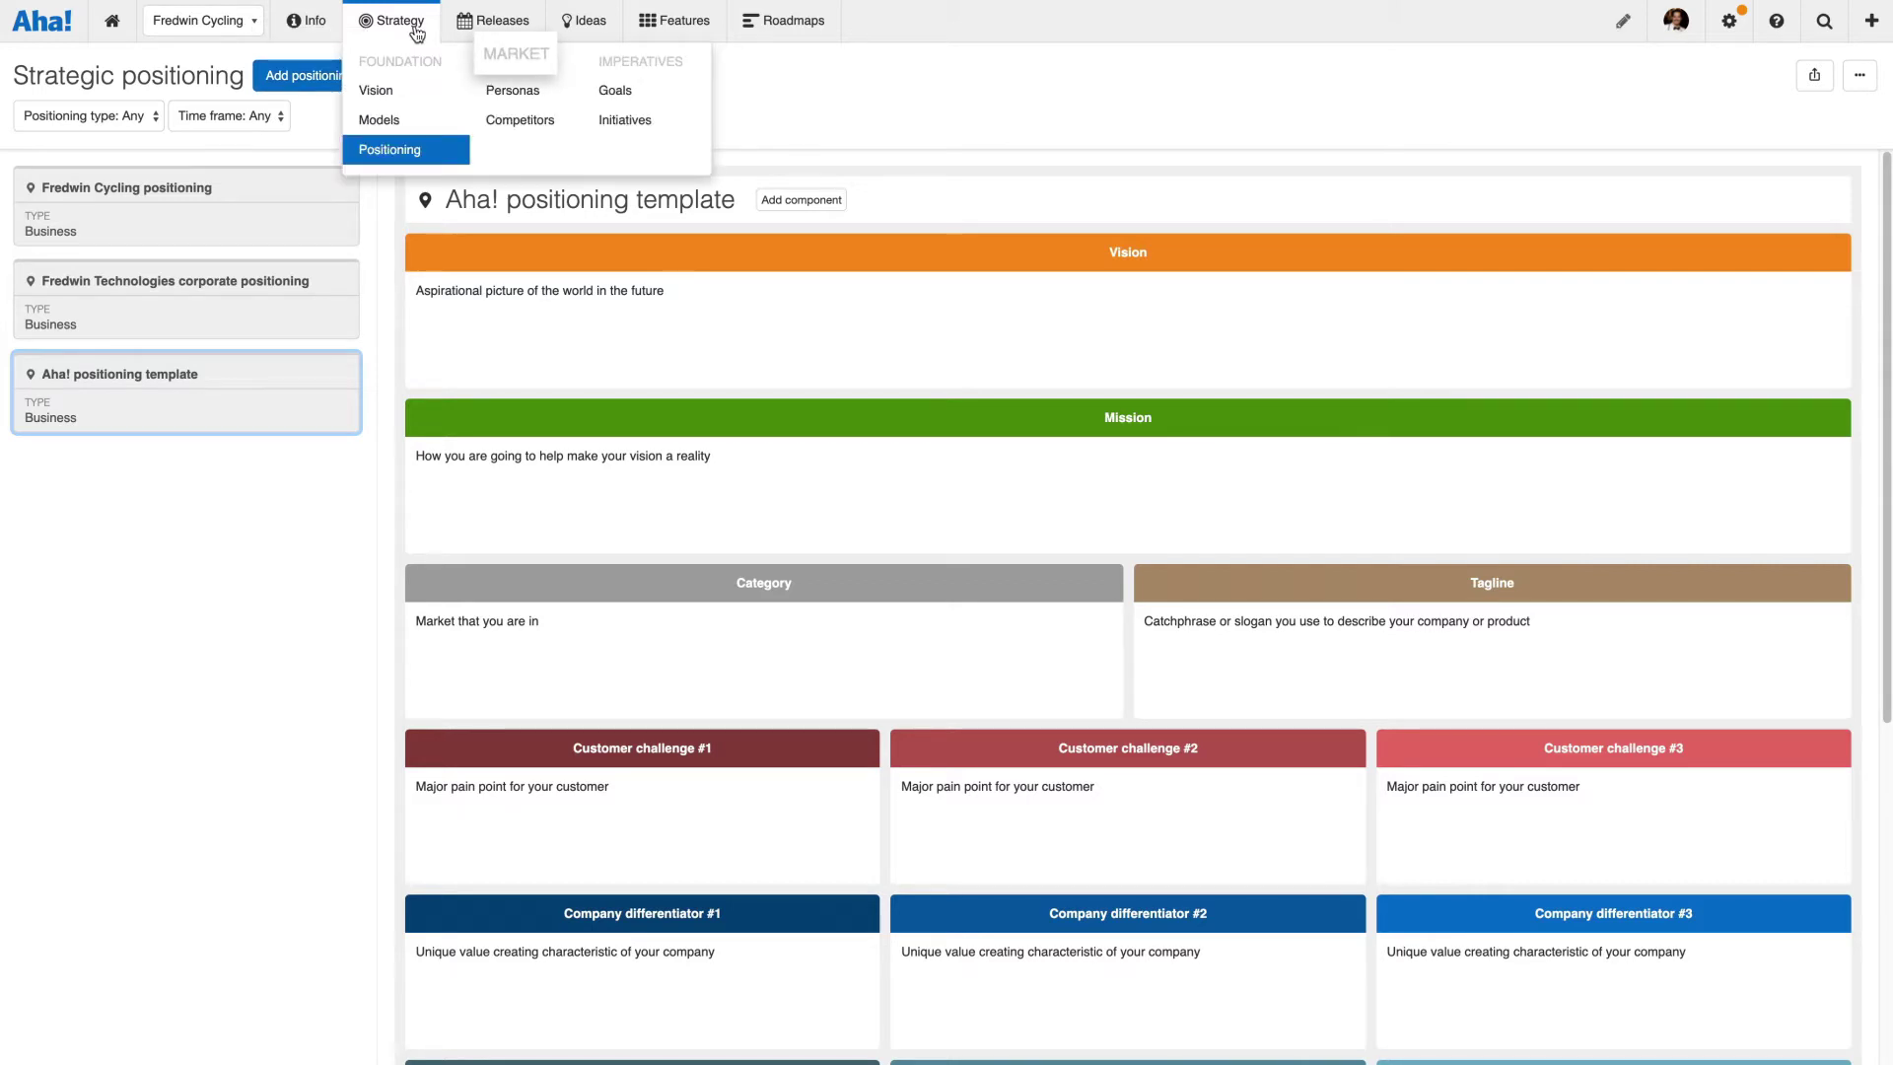
# Step: On Strategic personas, place Product knowledge after Education on the Pro Racer persona
pyautogui.click(545, 87)
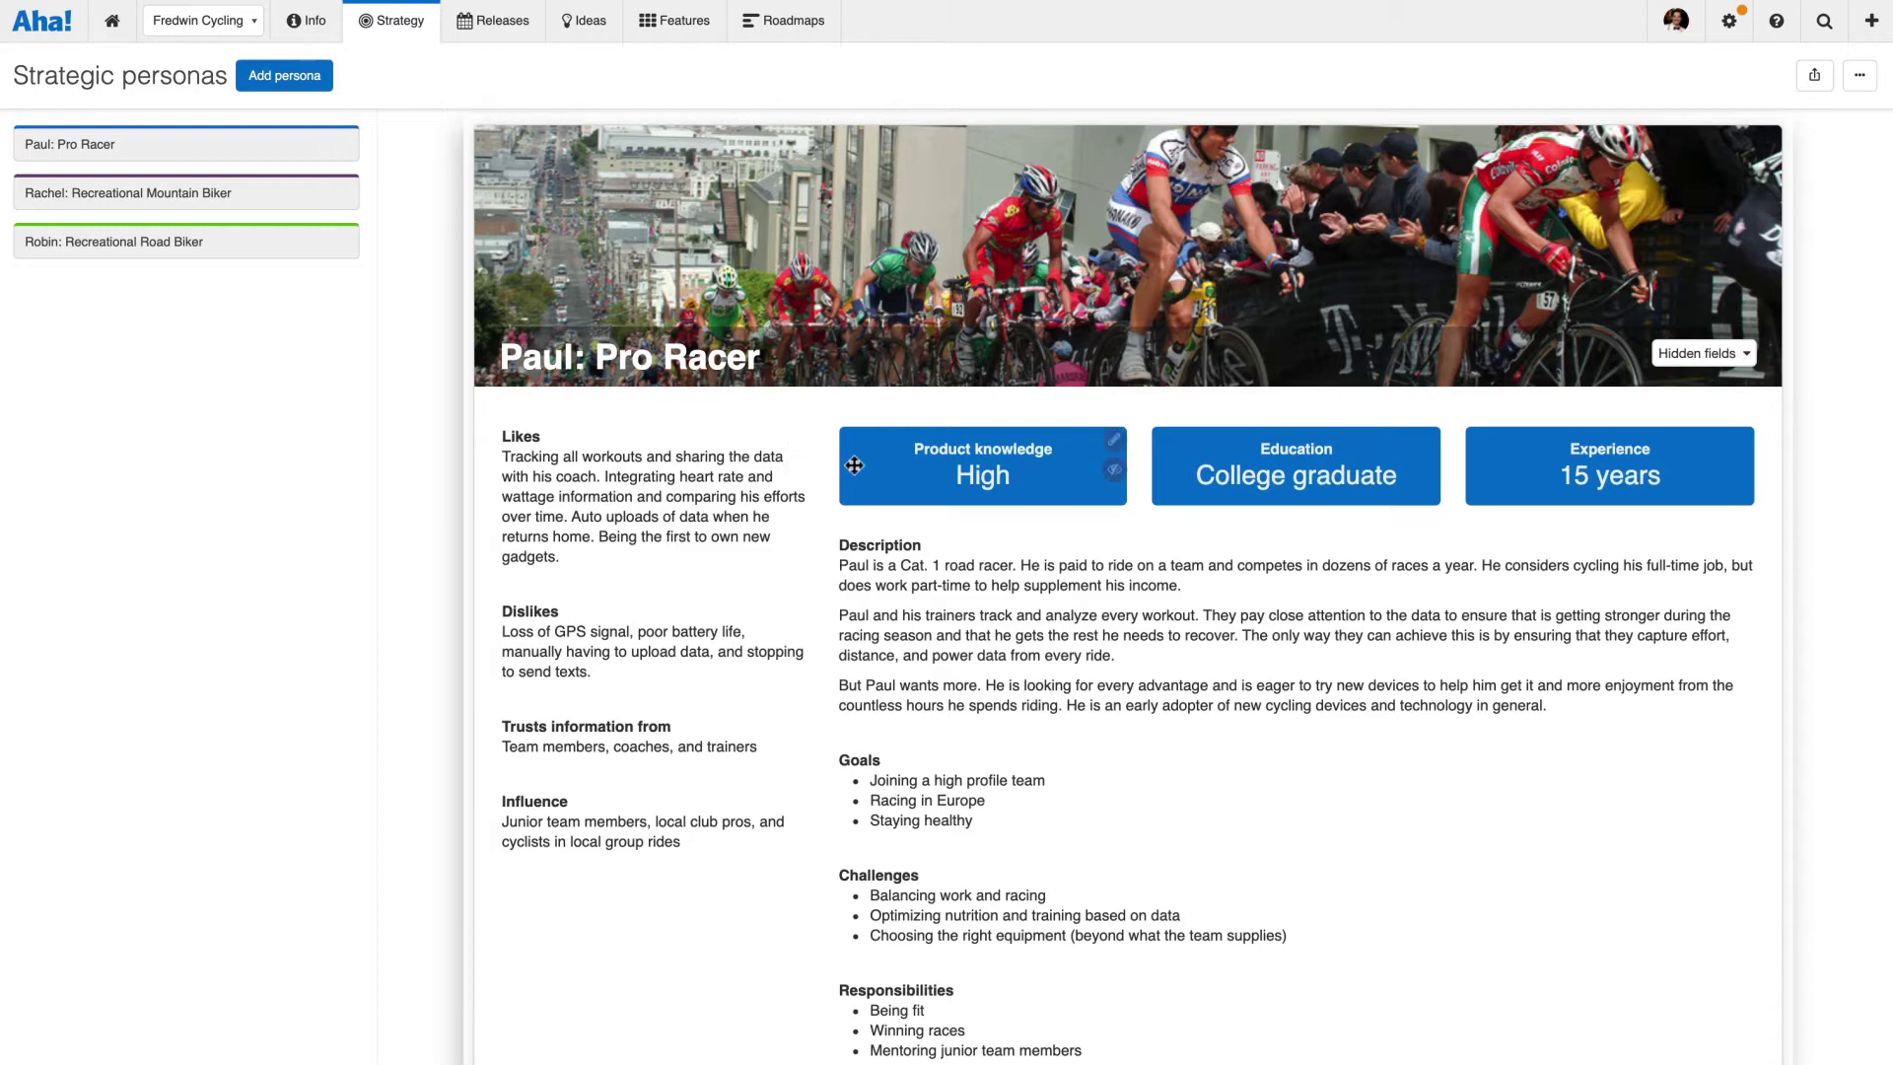
pyautogui.moveTo(888, 454); pyautogui.dragTo(1090, 794)
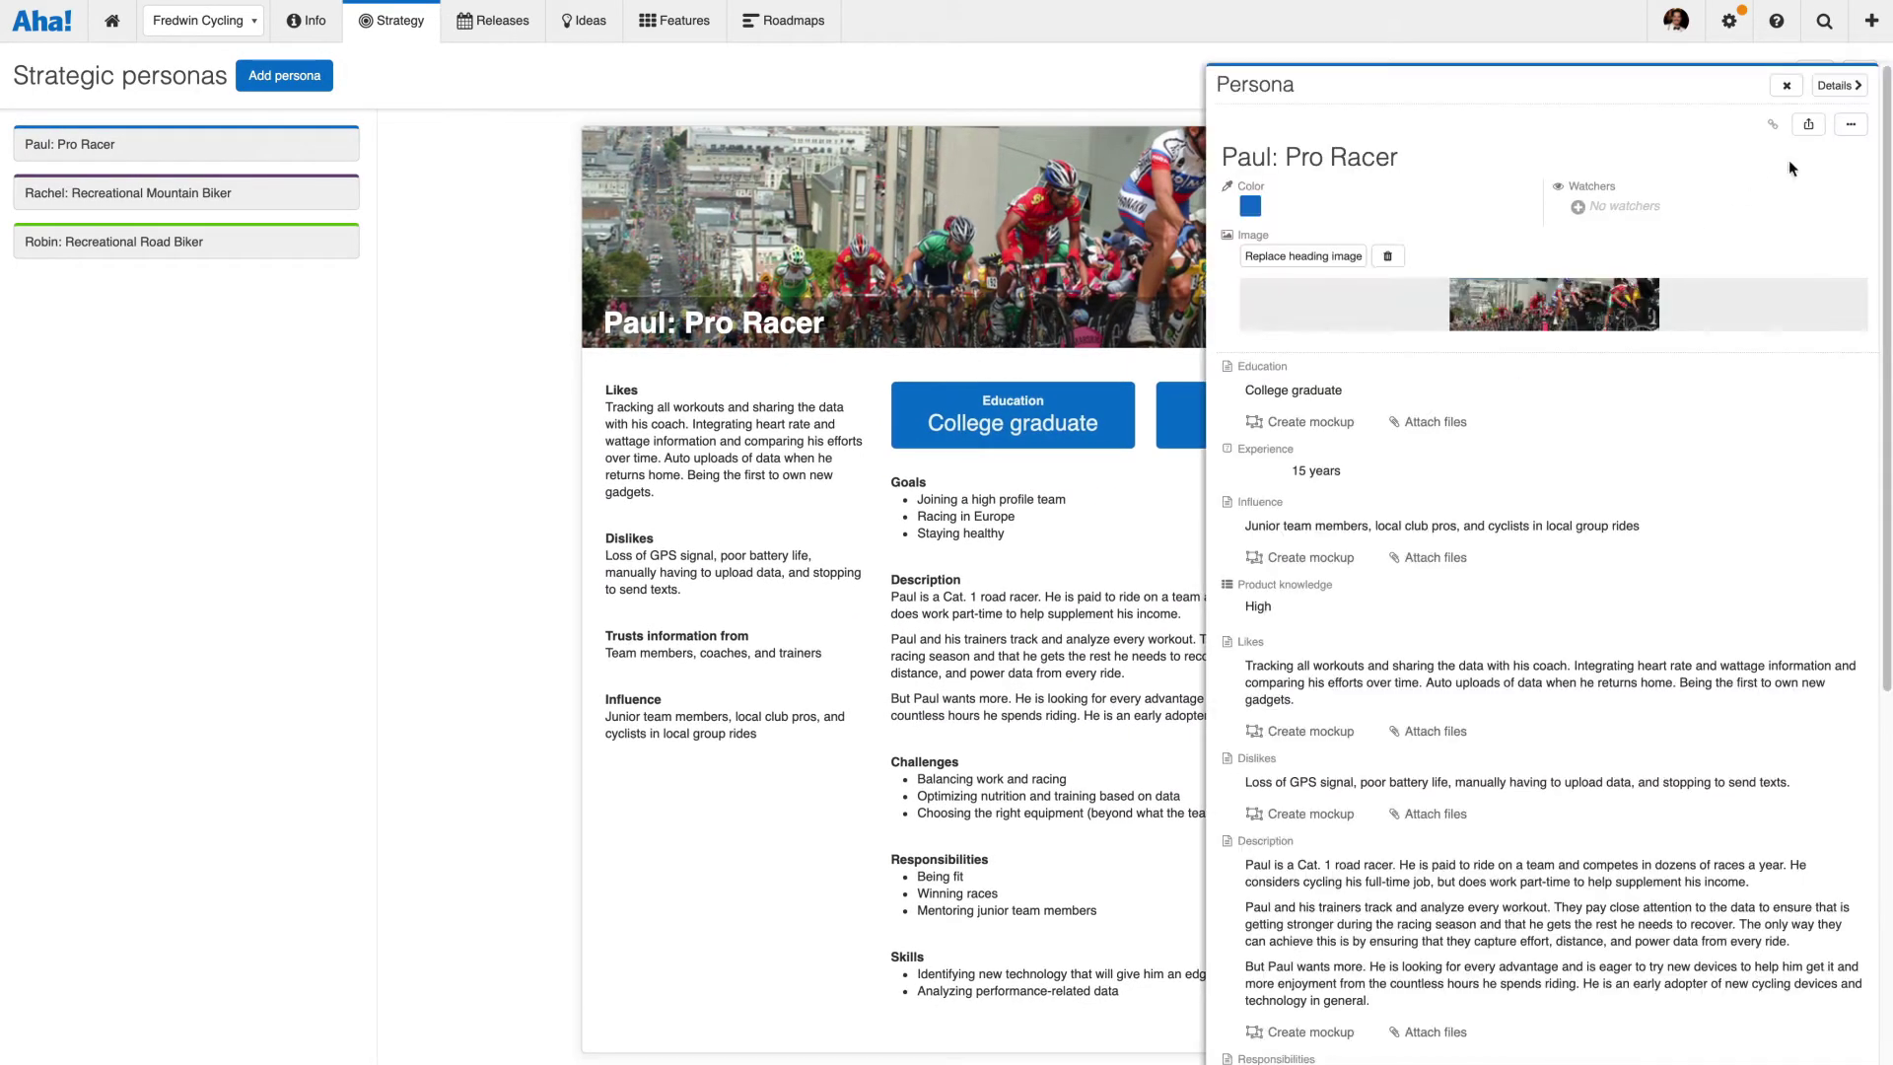
pyautogui.click(1850, 126)
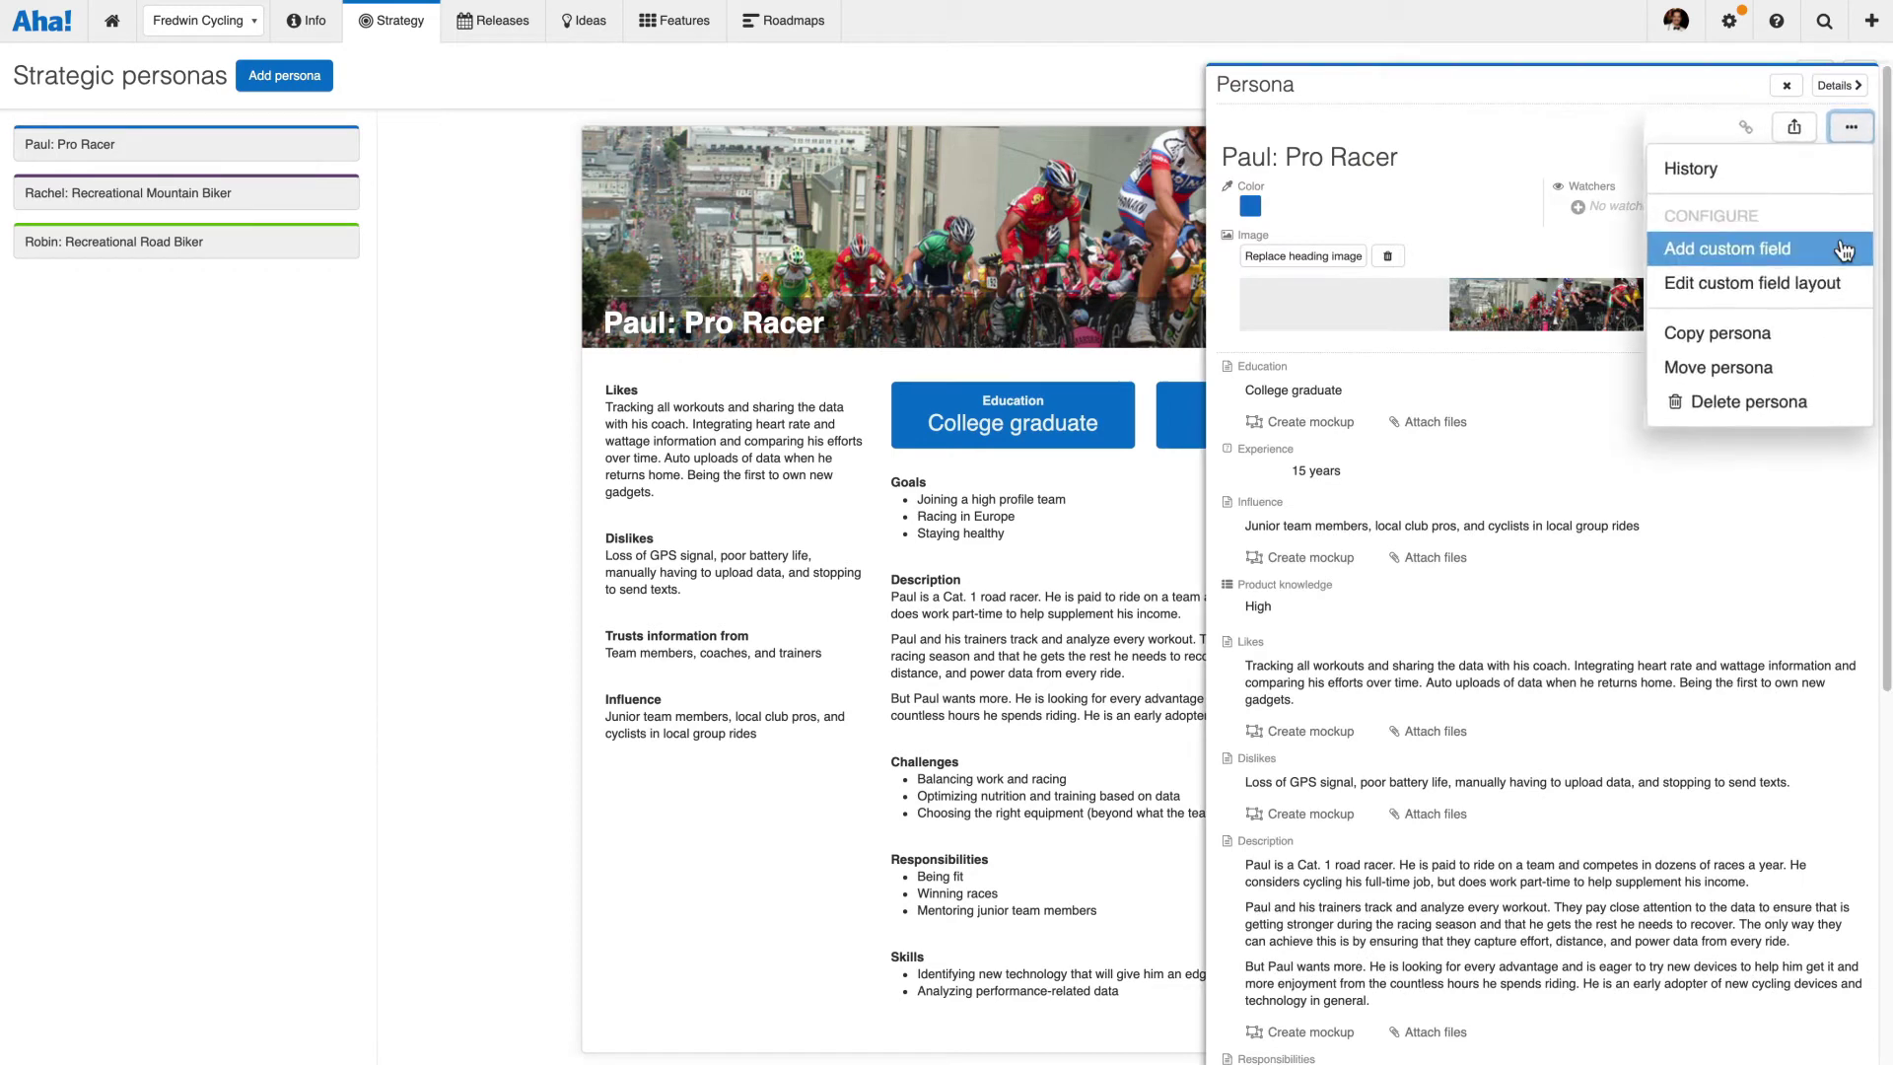
pyautogui.click(1694, 117)
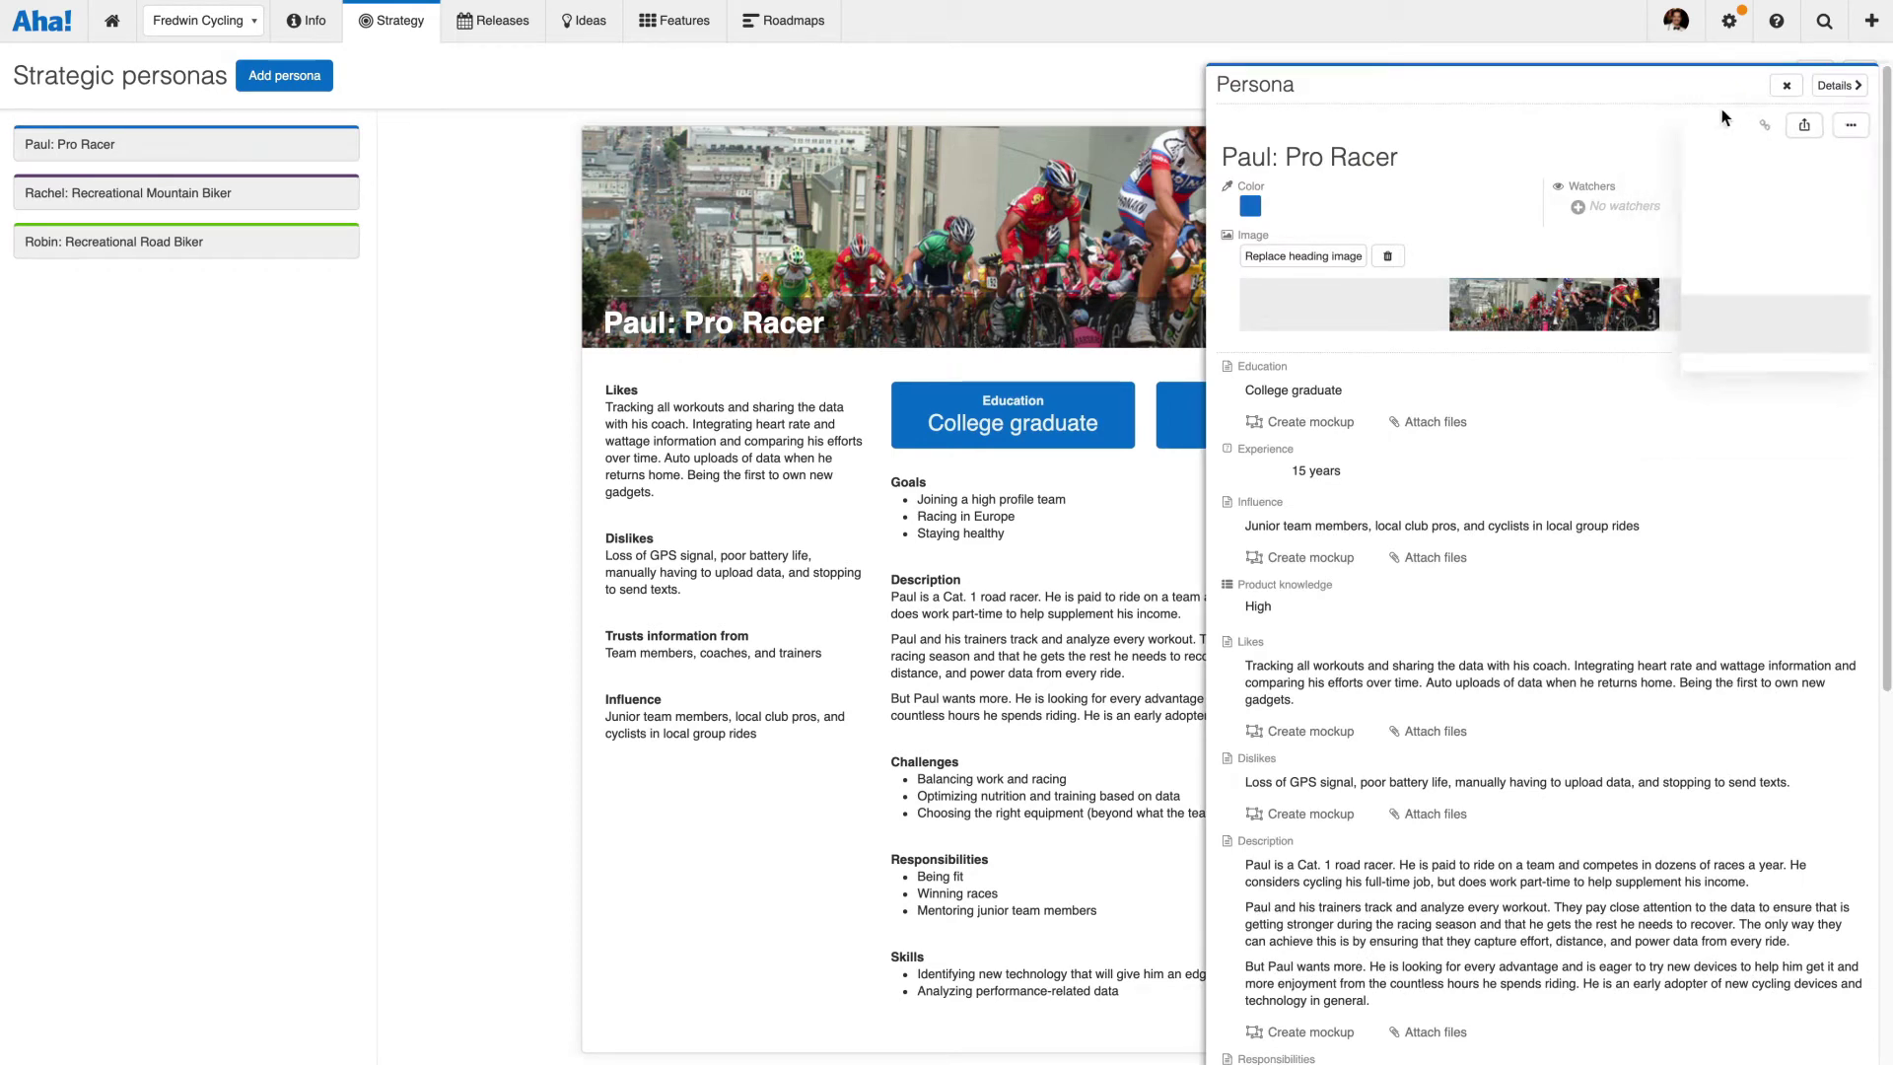
# Step: Close the persona panel and export the persona as a PDF document
pyautogui.click(1787, 85)
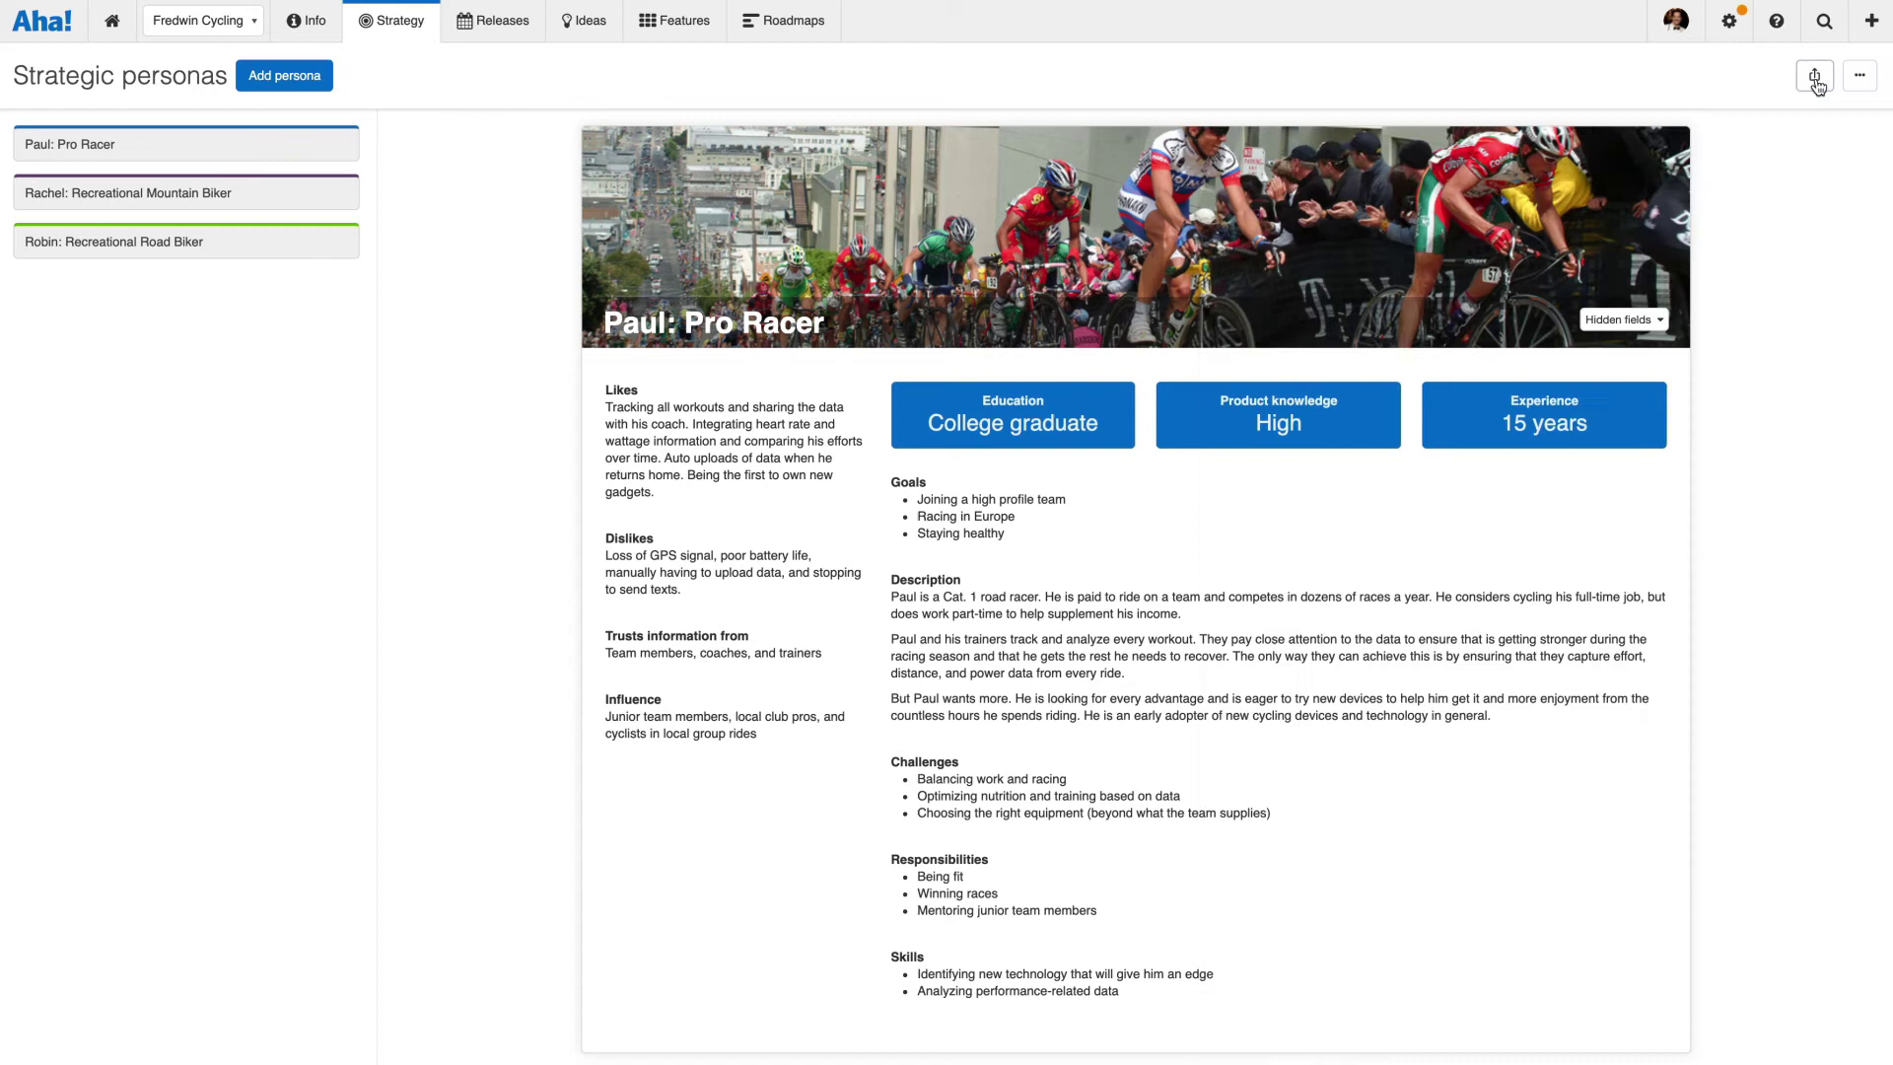
pyautogui.click(1813, 76)
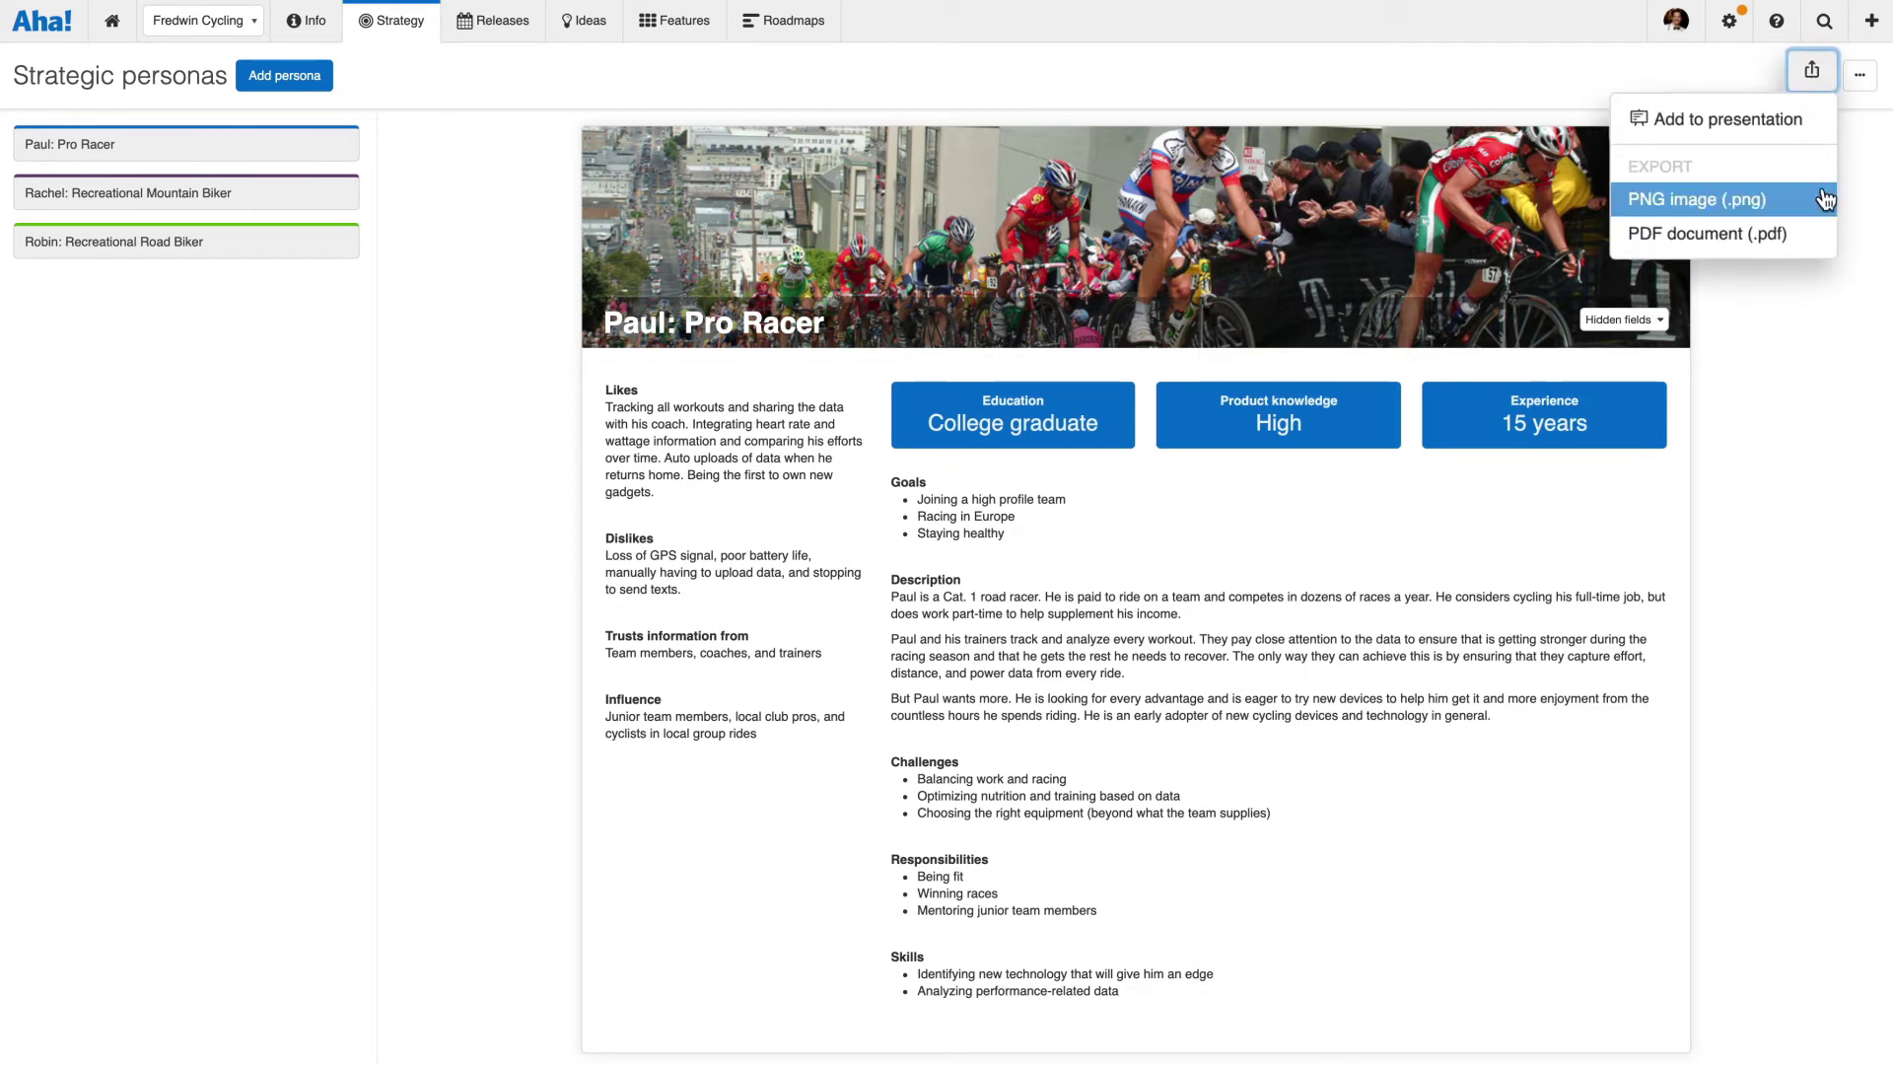
pyautogui.click(1823, 234)
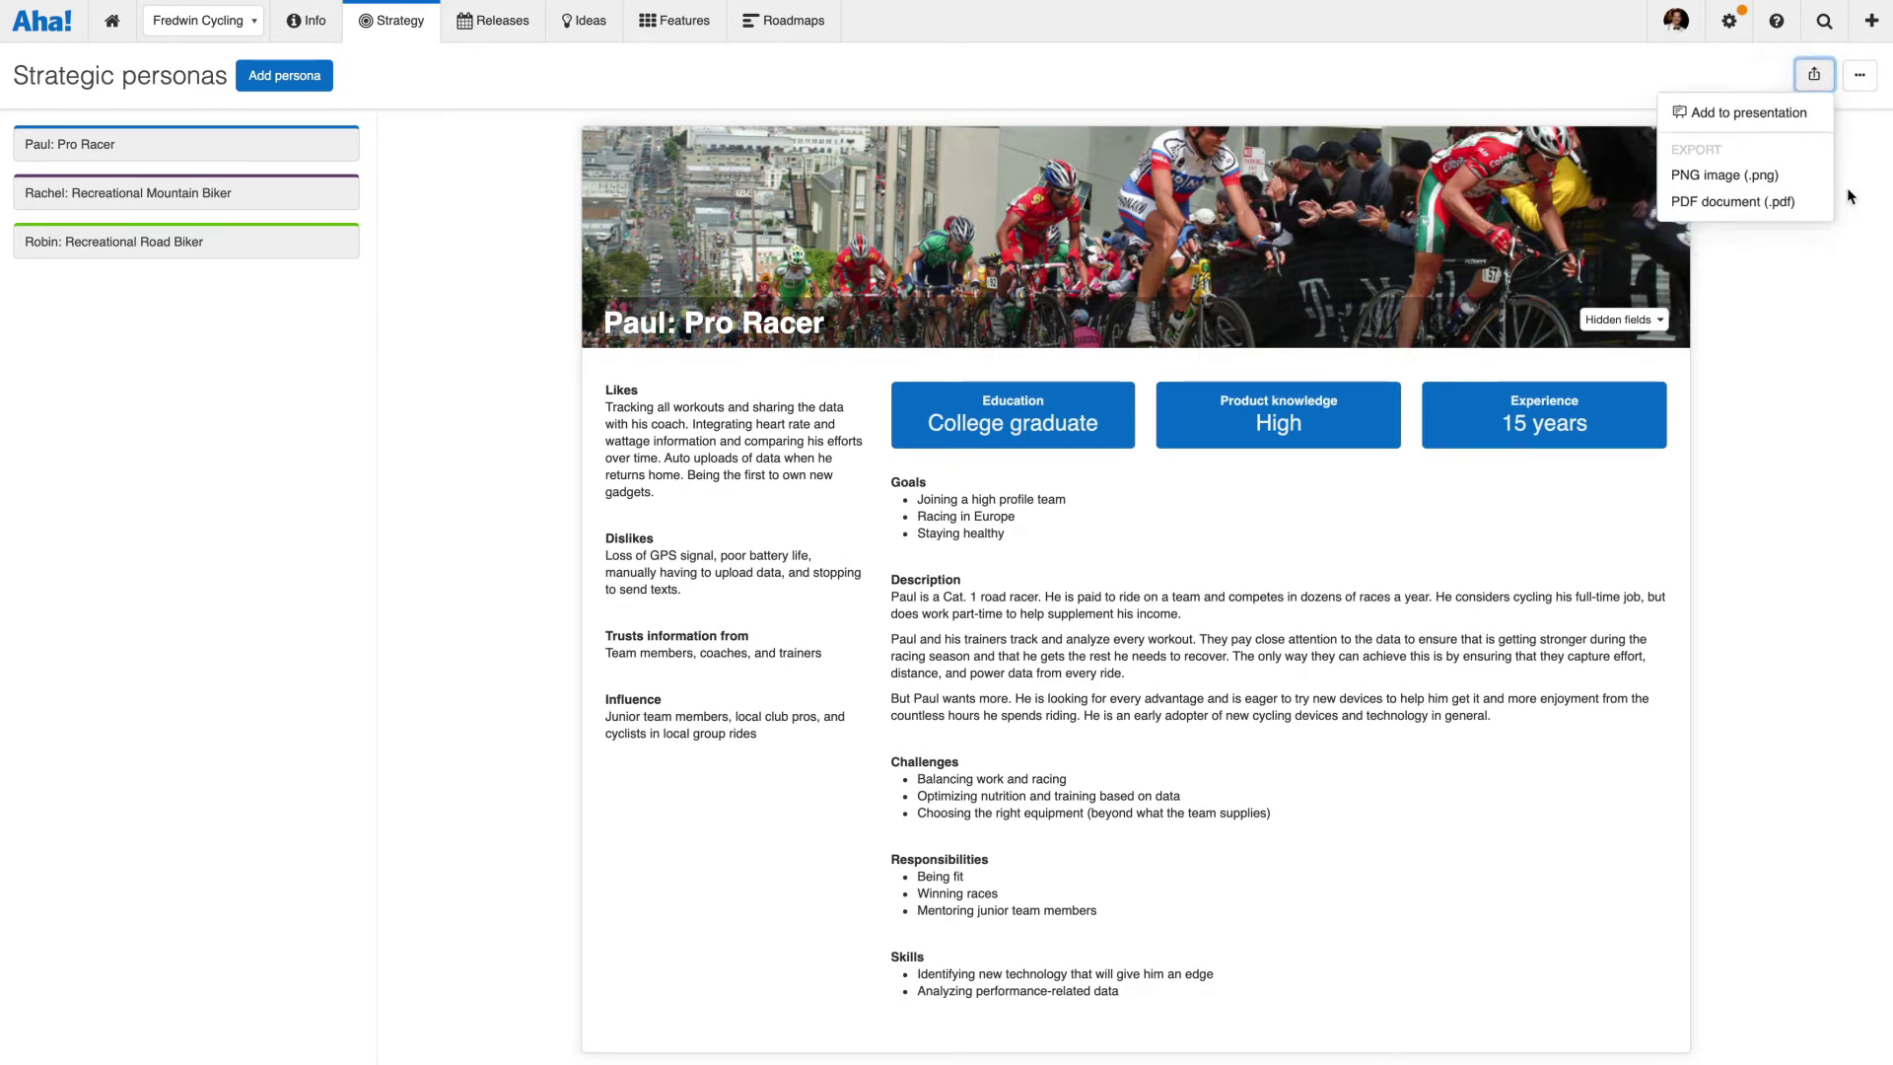
# Step: Open Strategic competitors and switch to the quadrant chart view
pyautogui.click(388, 42)
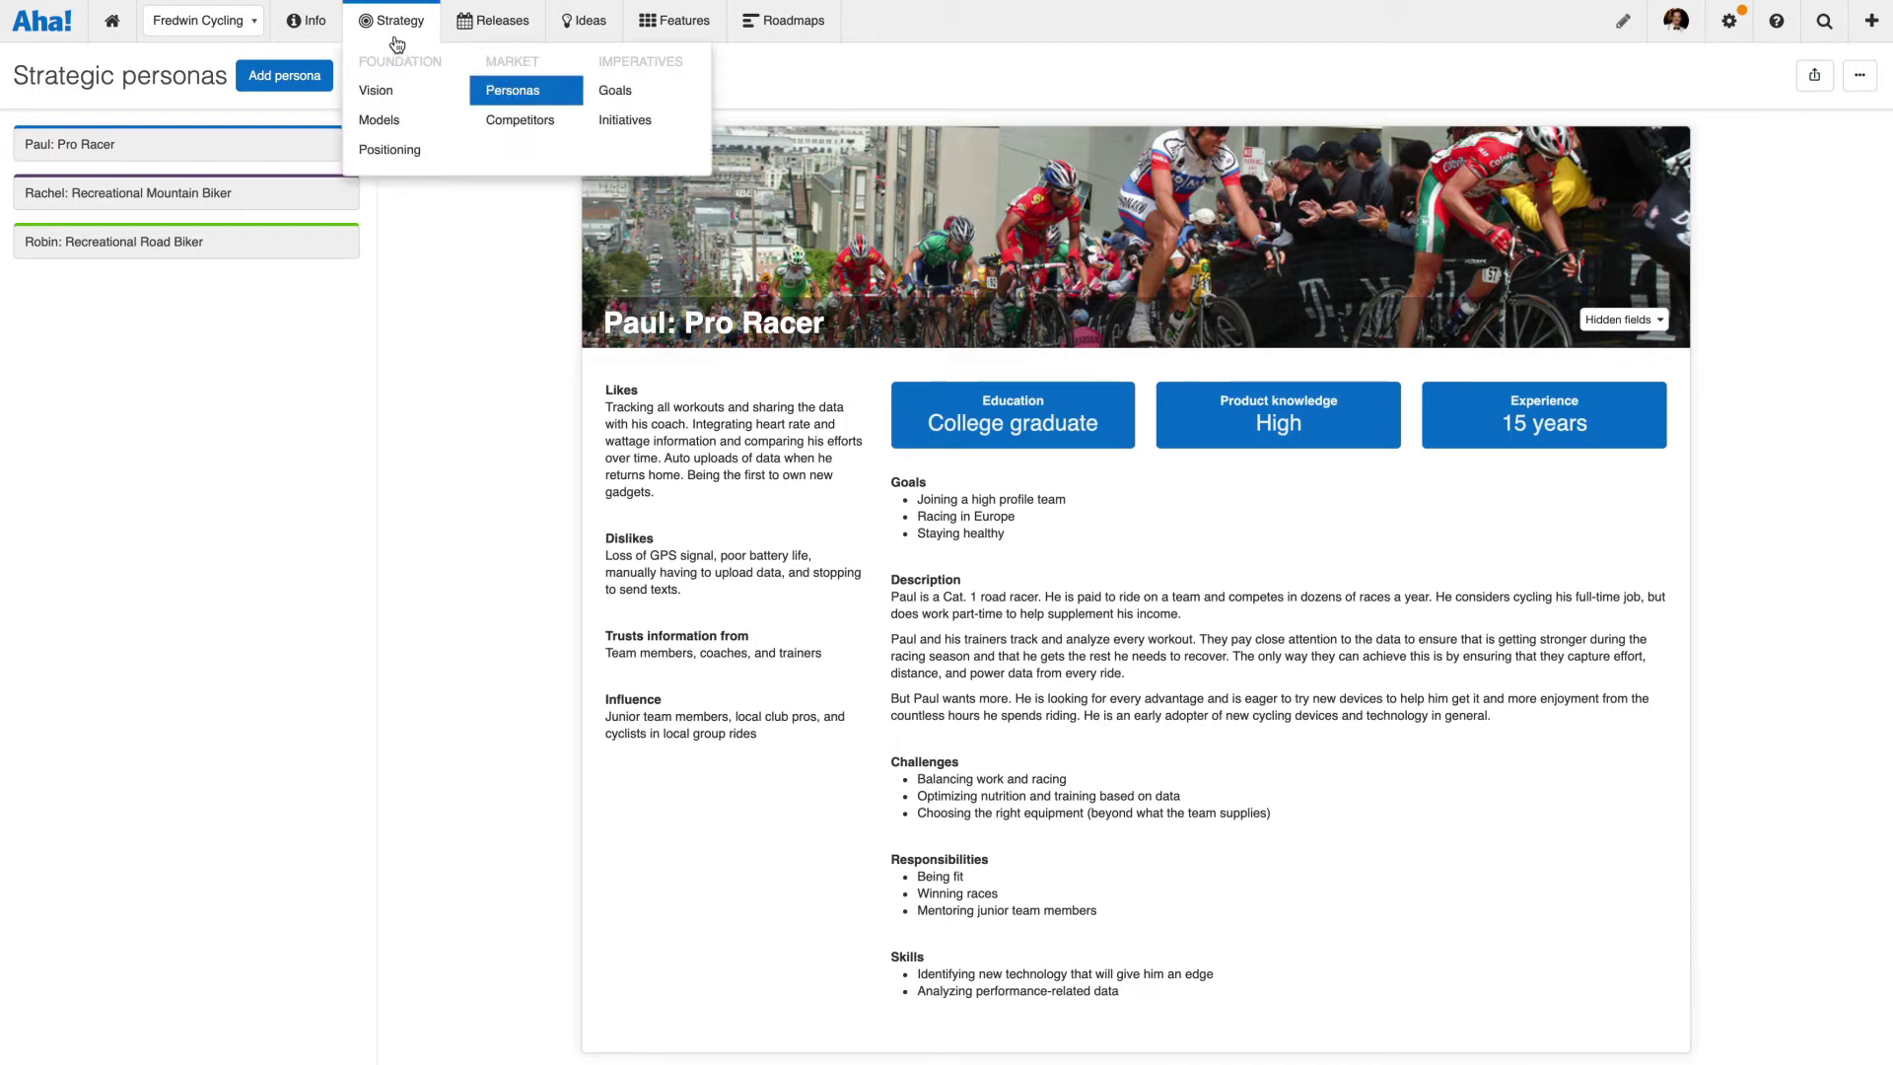
pyautogui.click(482, 119)
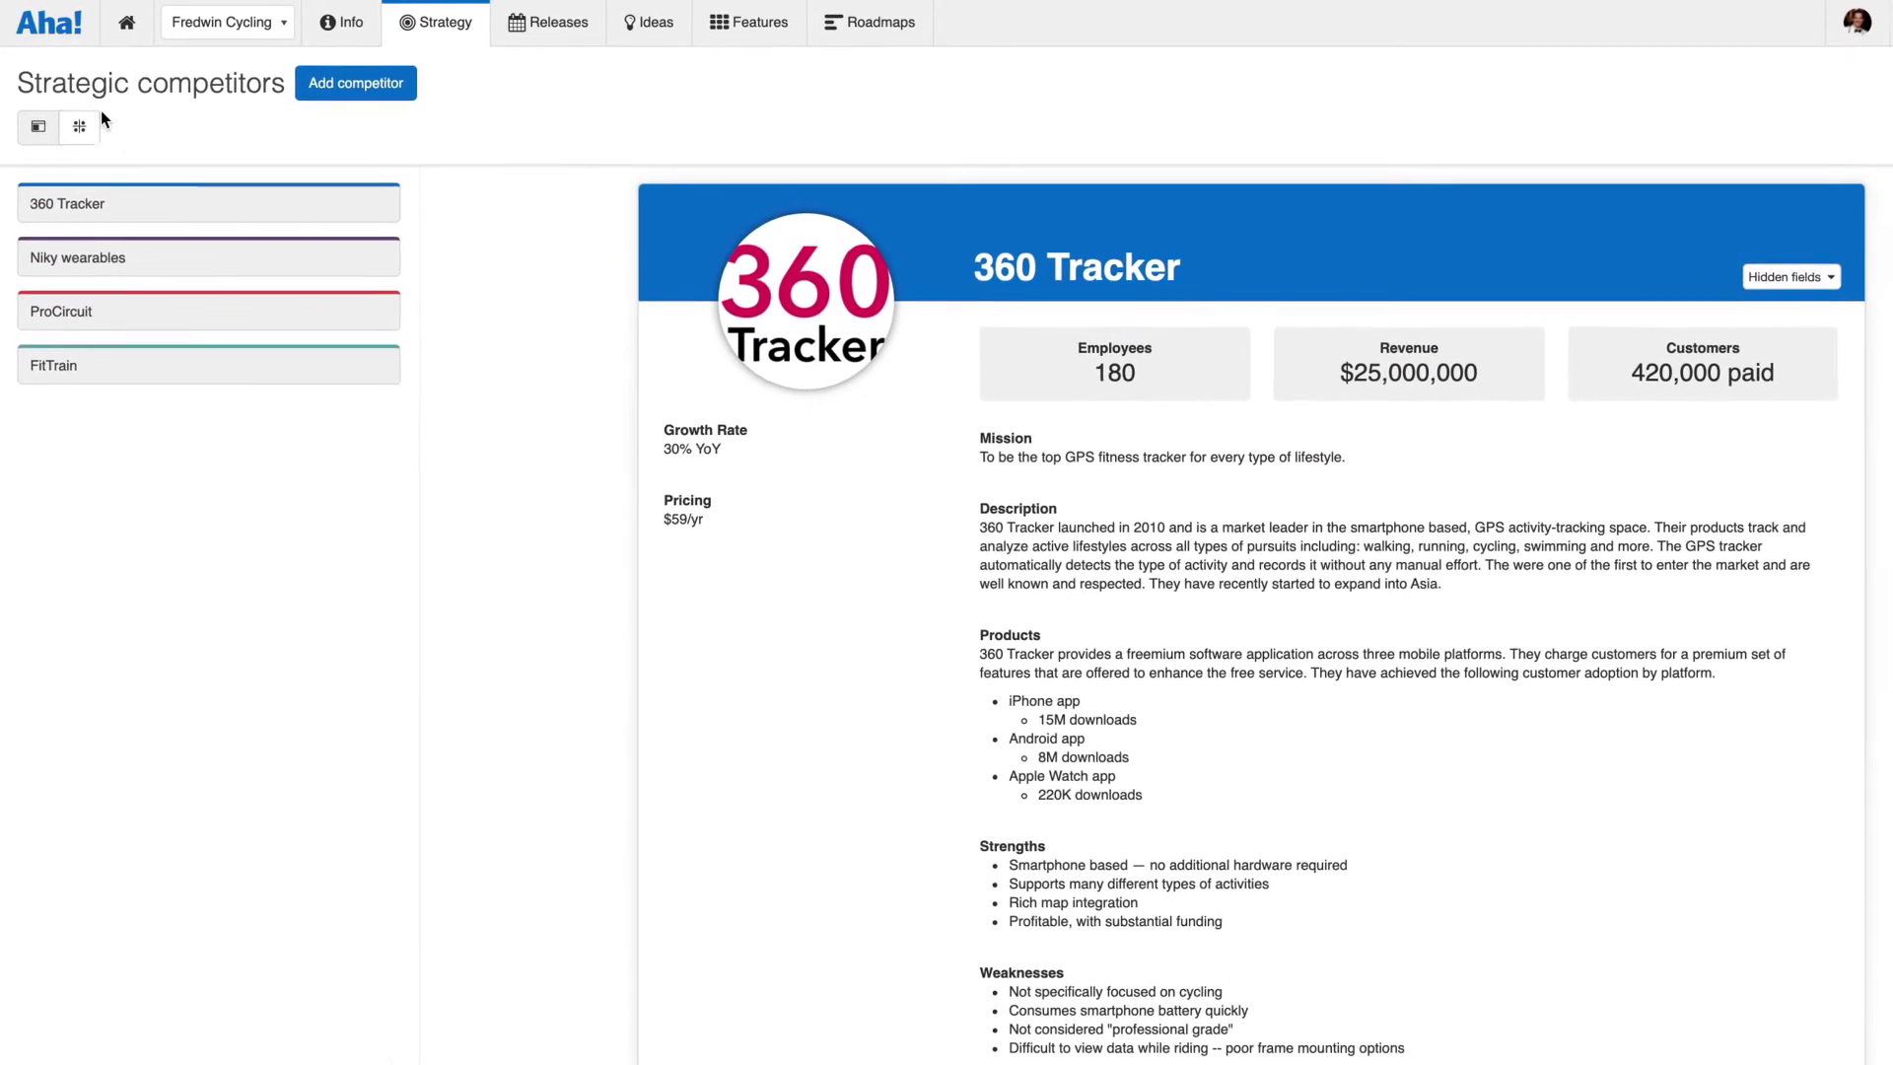
pyautogui.click(88, 119)
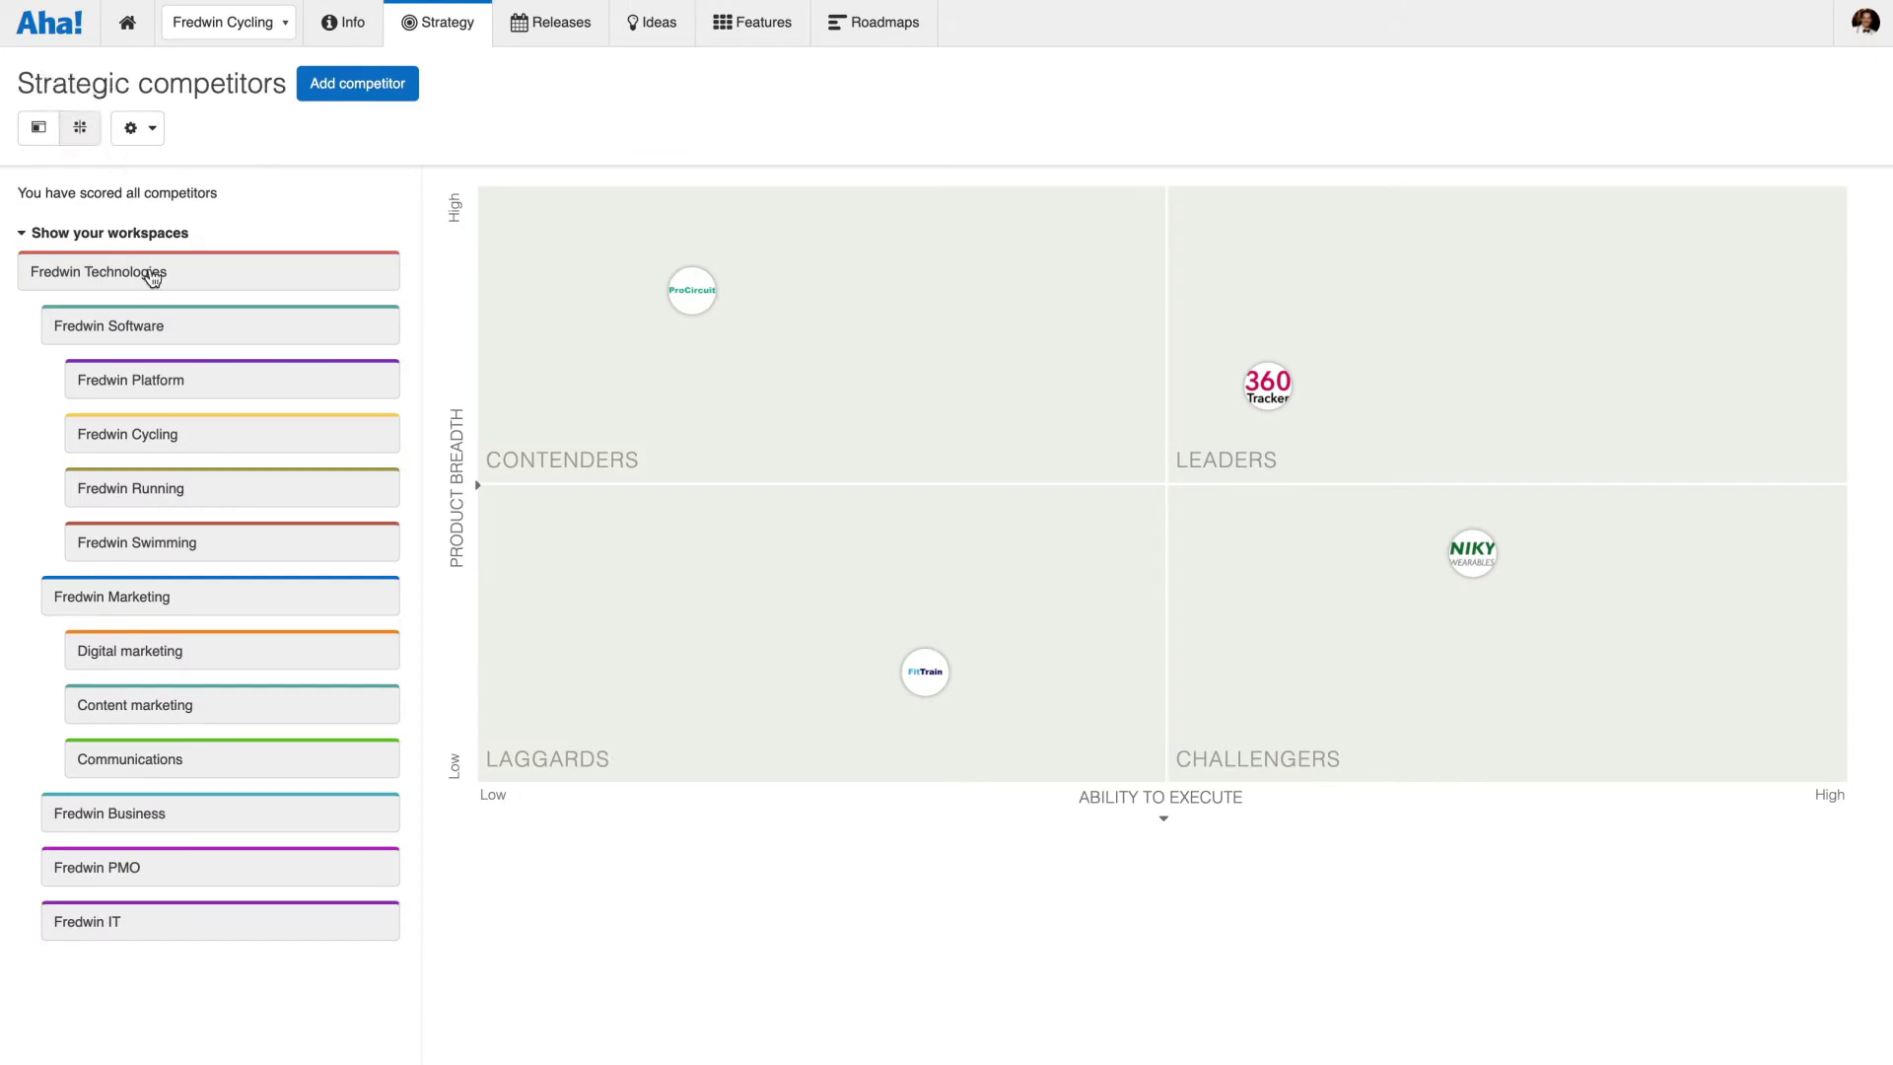
# Step: Place Fredwin Cycling in the Leaders quadrant and review 360 Tracker's details
pyautogui.moveTo(384, 445); pyautogui.dragTo(1712, 299)
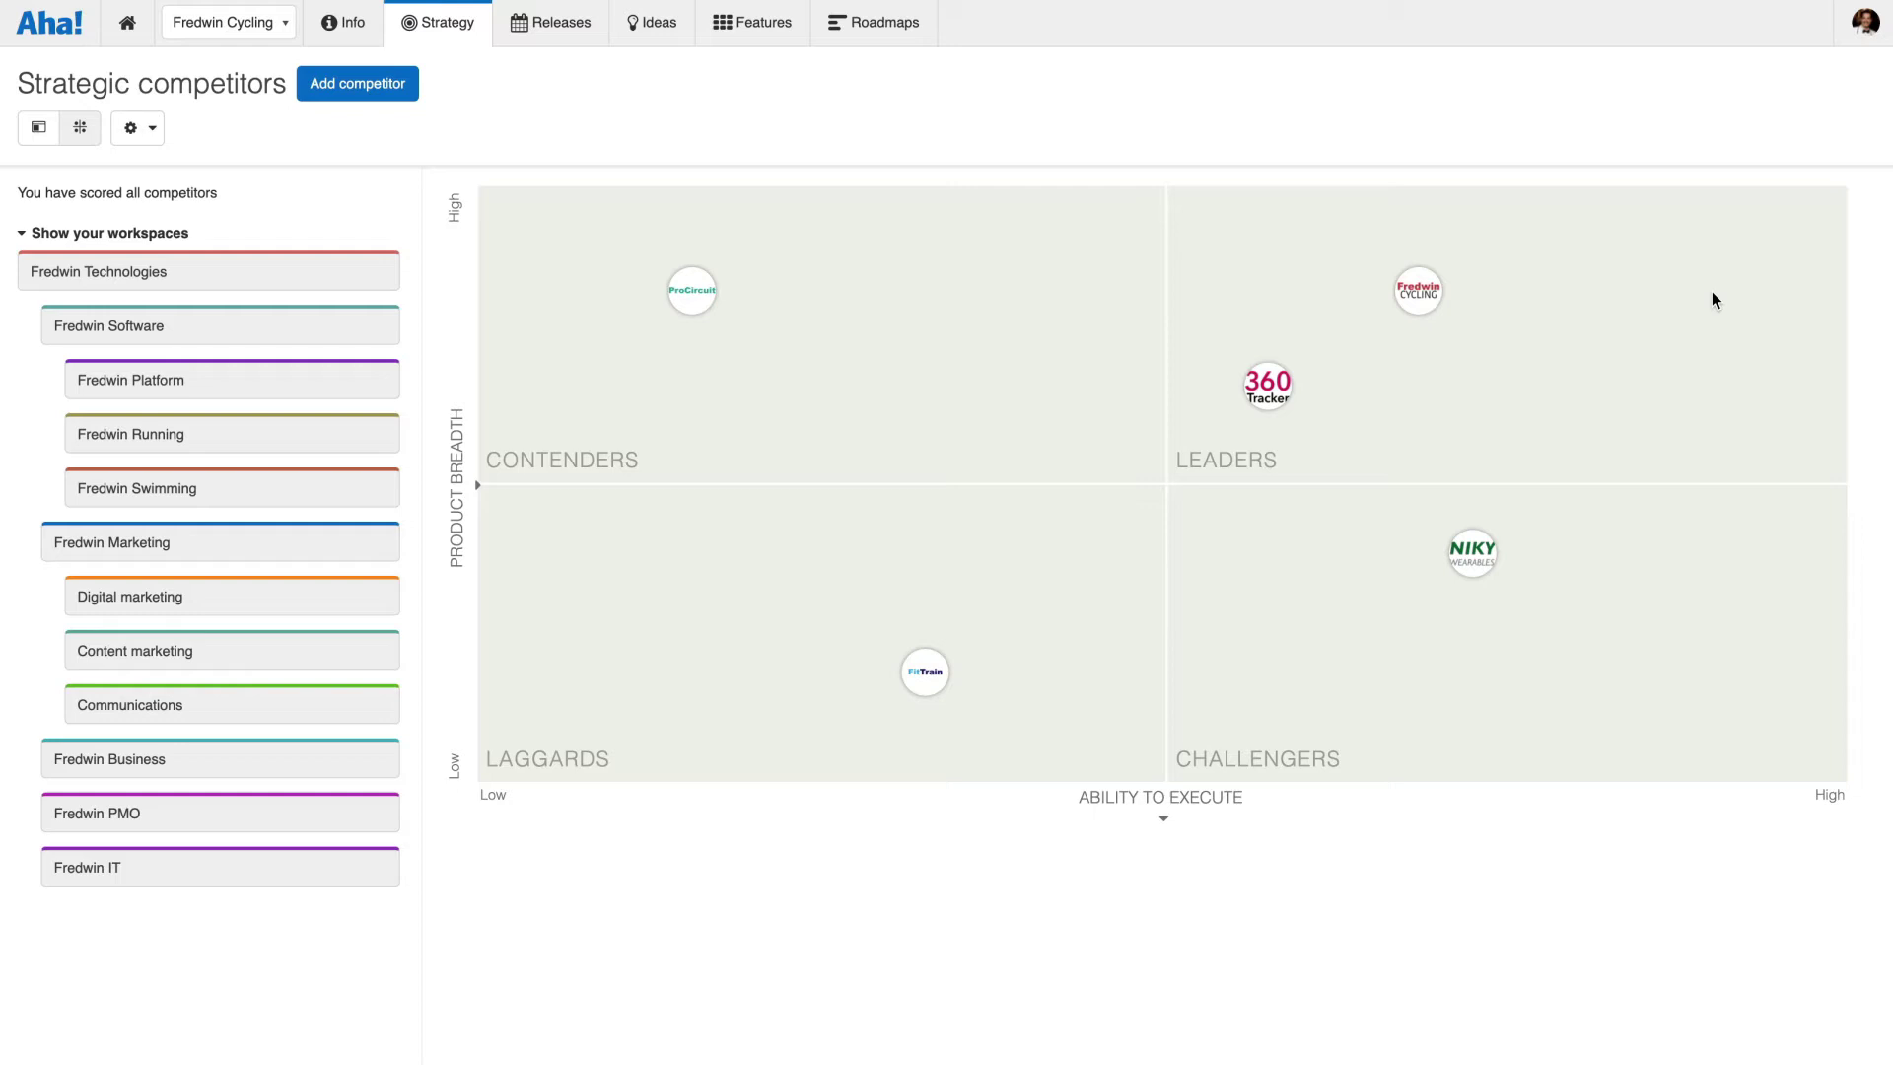
pyautogui.click(1270, 383)
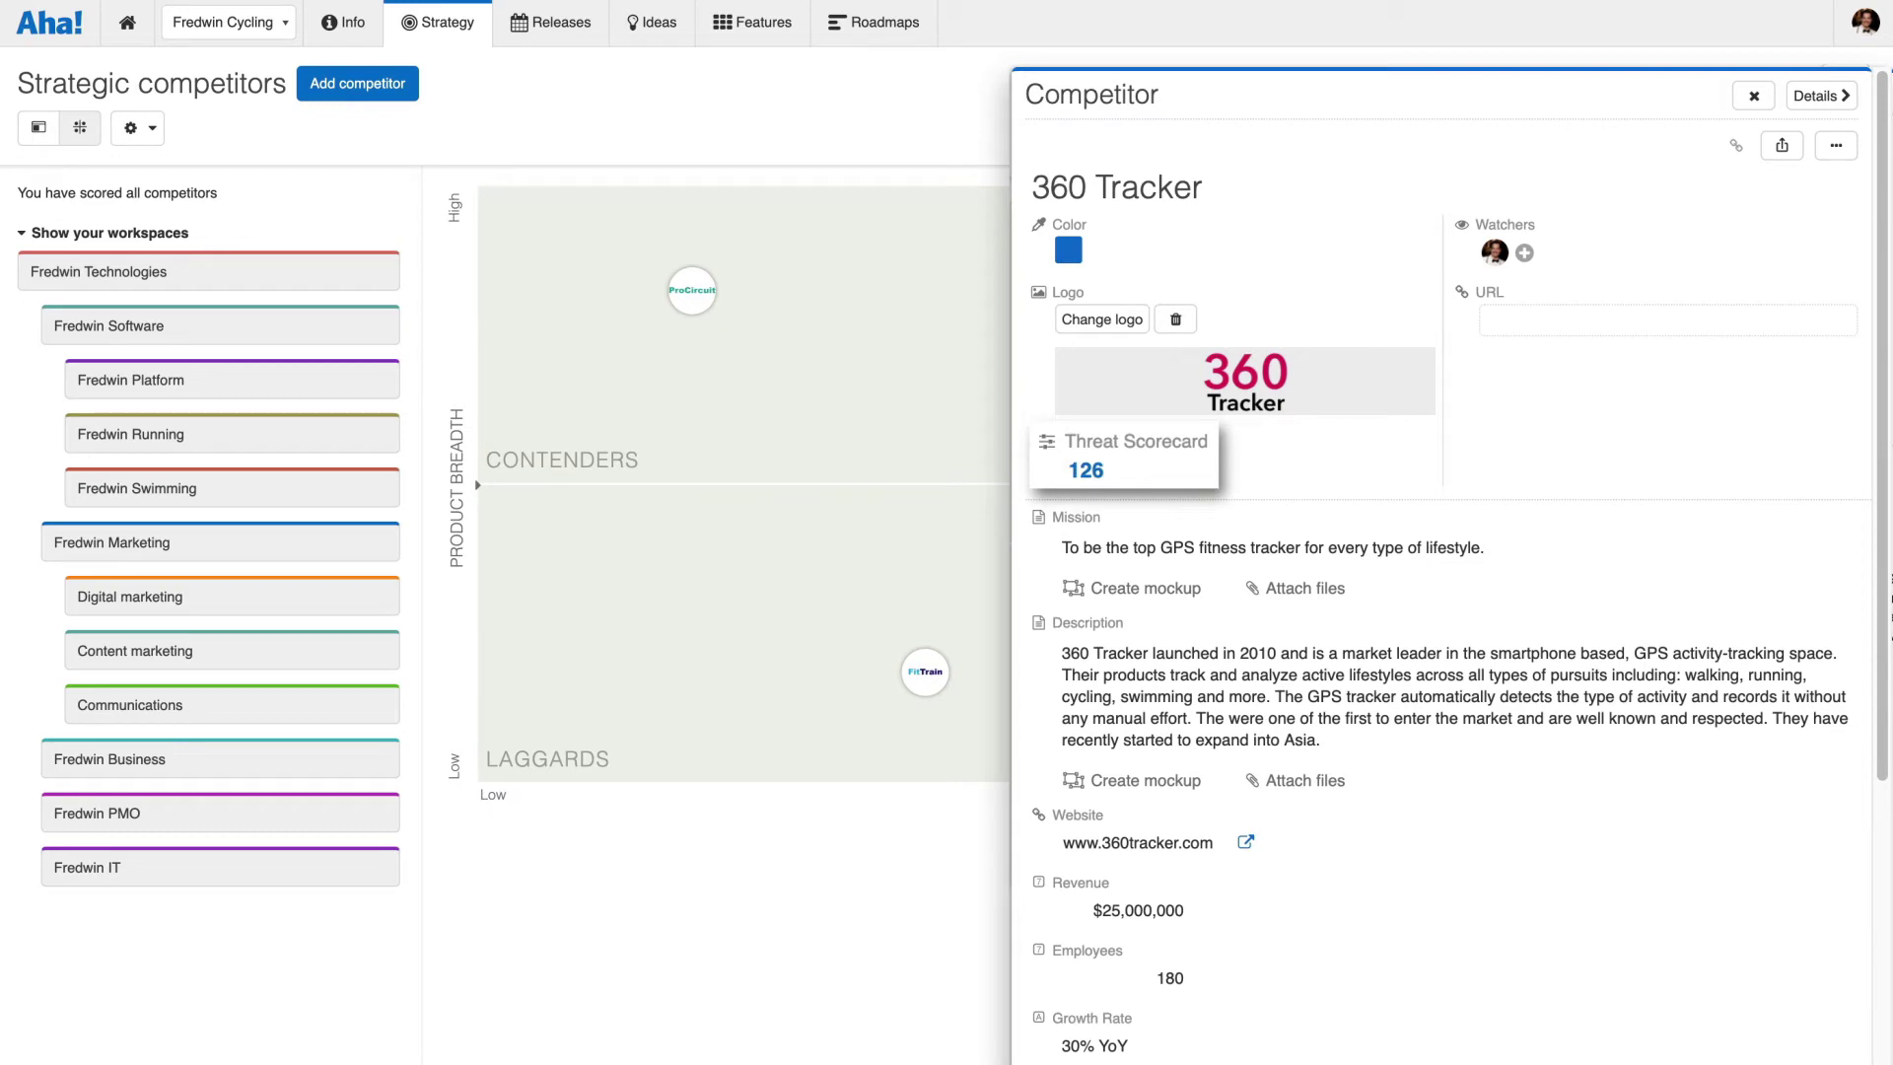
pyautogui.press('Escape')
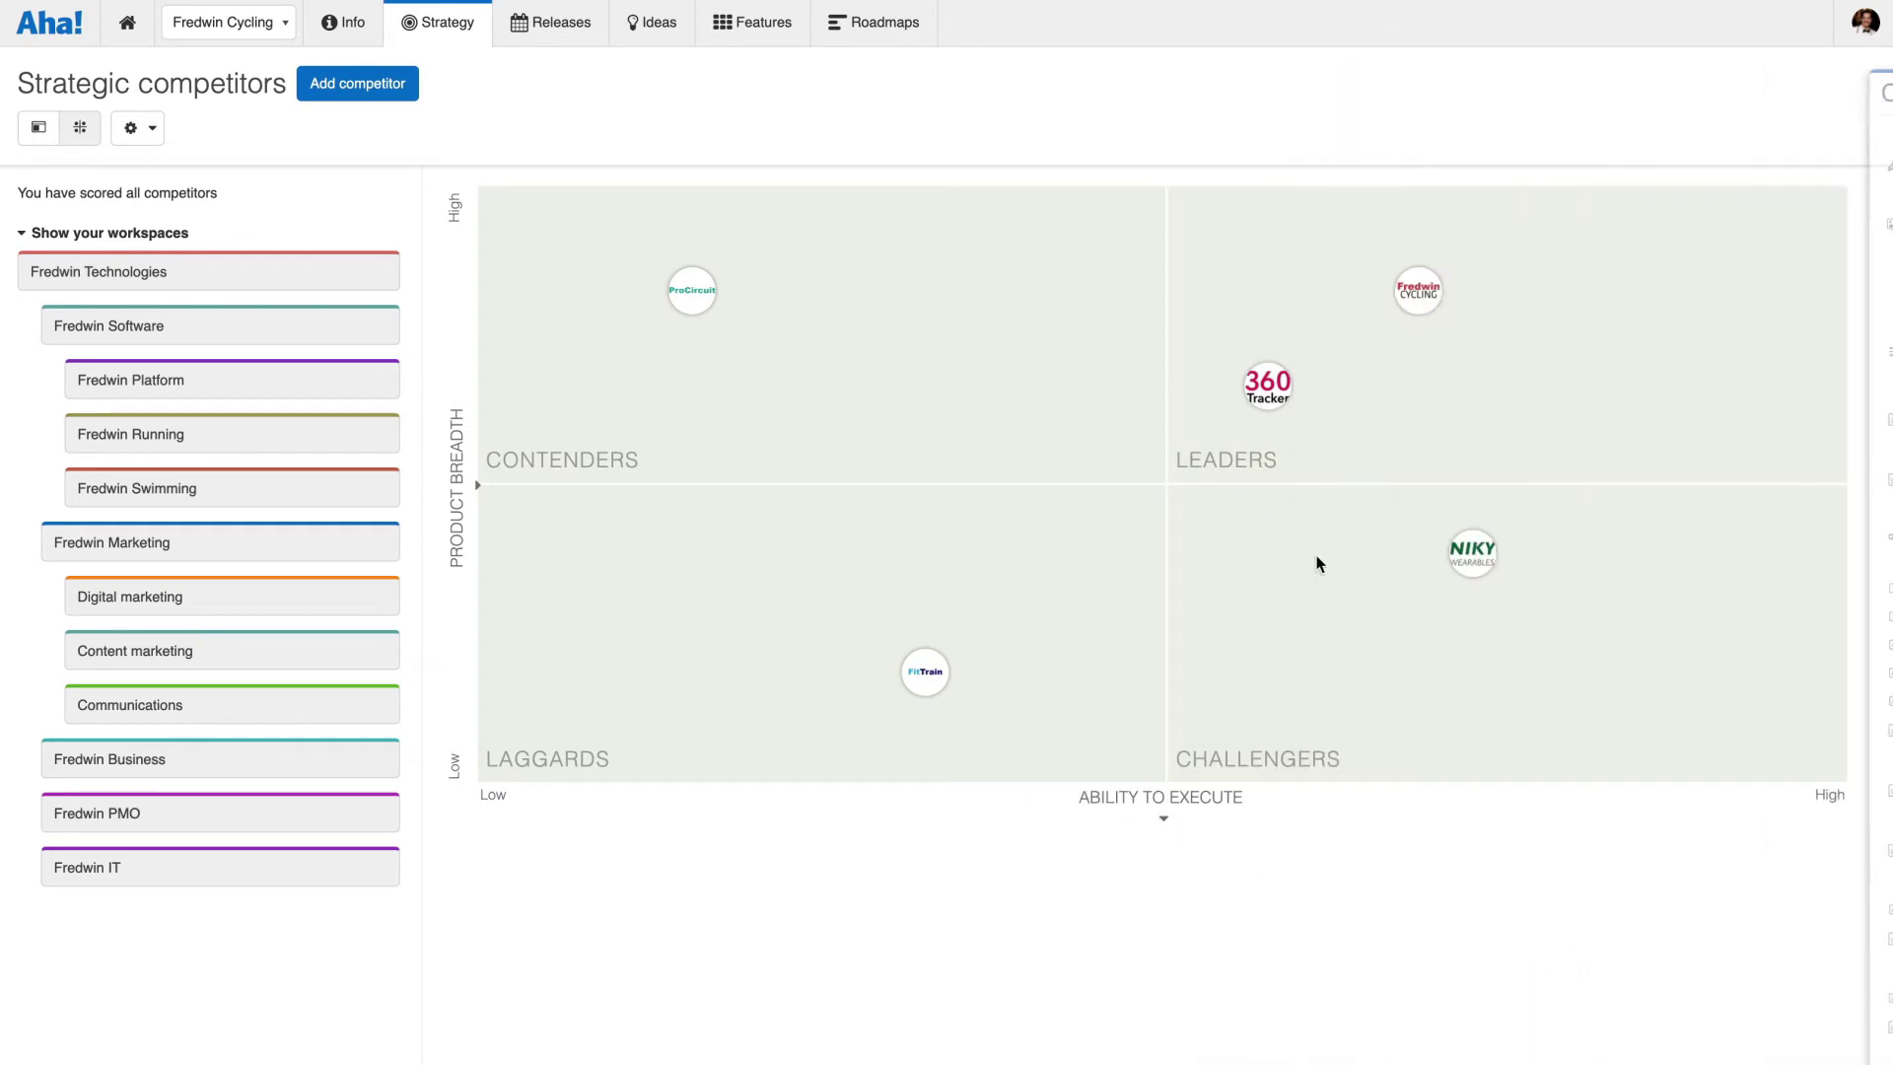
pyautogui.moveTo(481, 37)
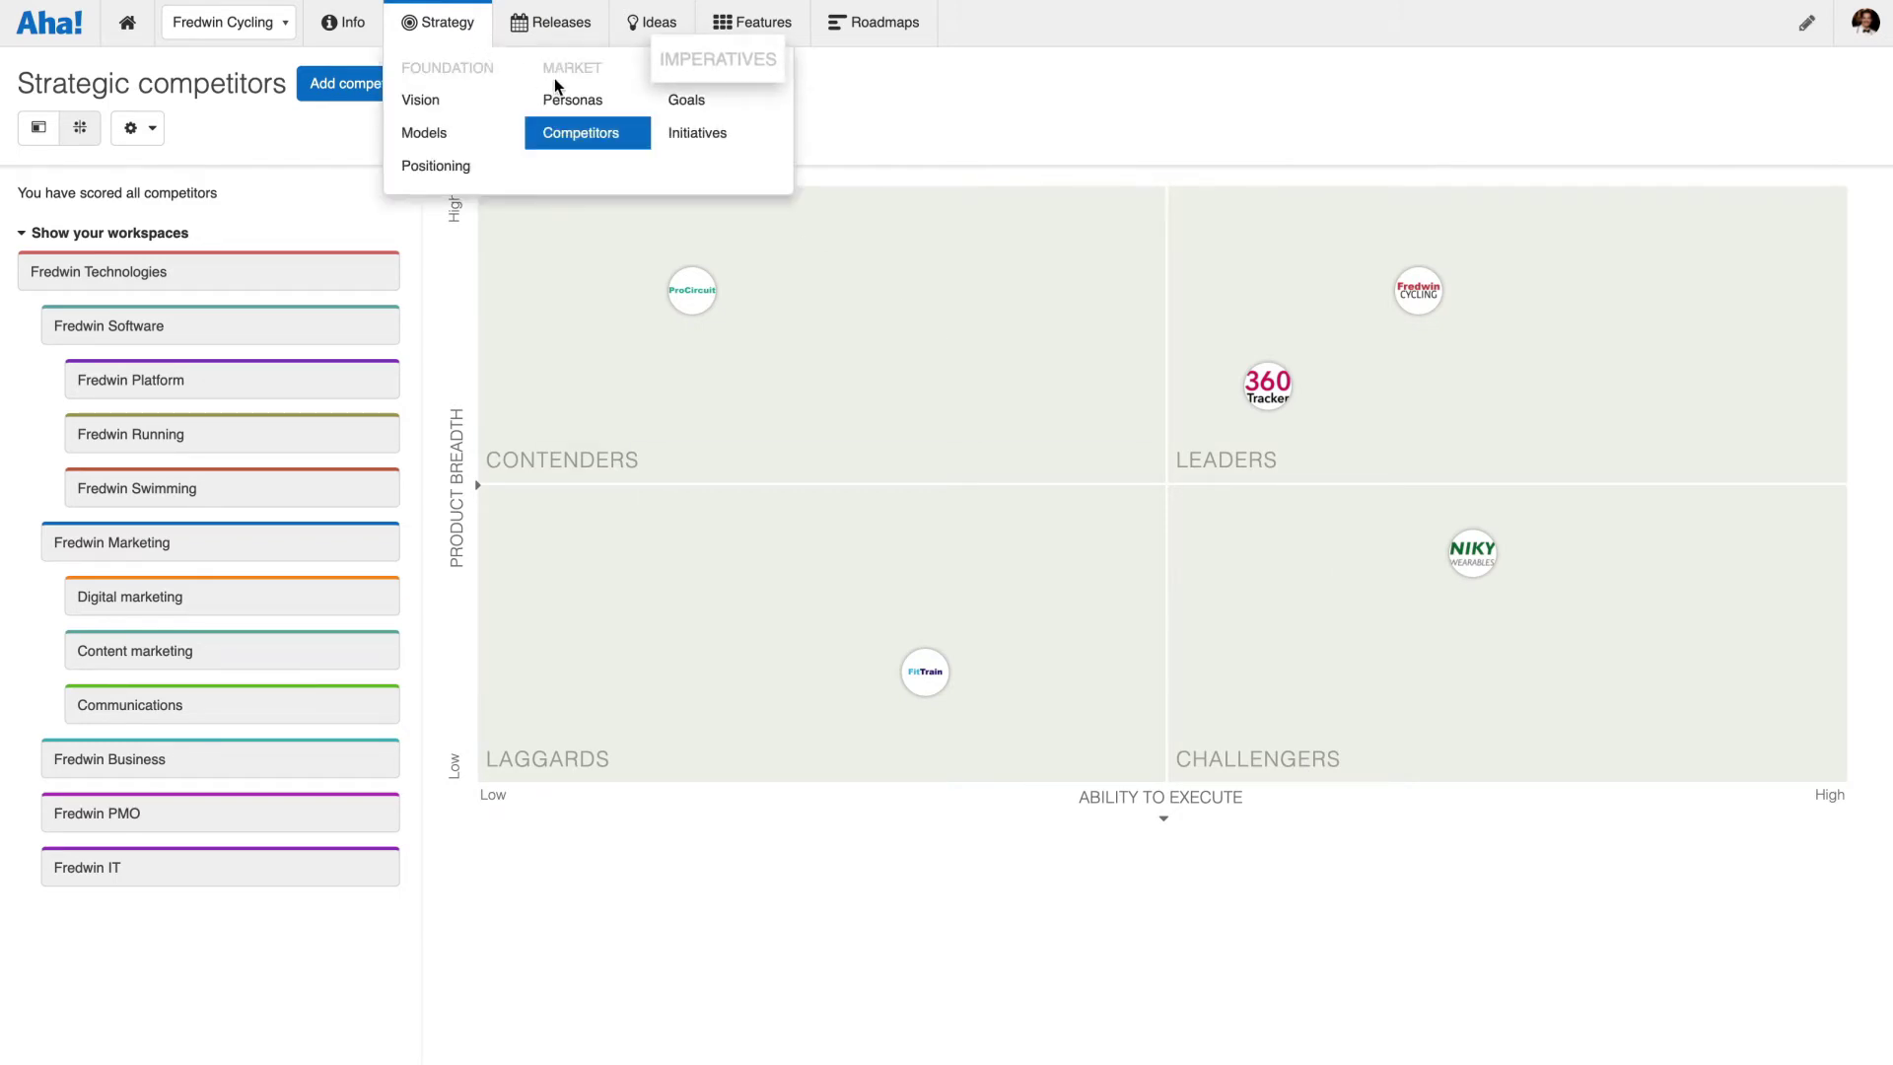
# Step: Open Strategic goals to see the Triple revenue YoY goal's initiatives, releases and epics
pyautogui.click(721, 106)
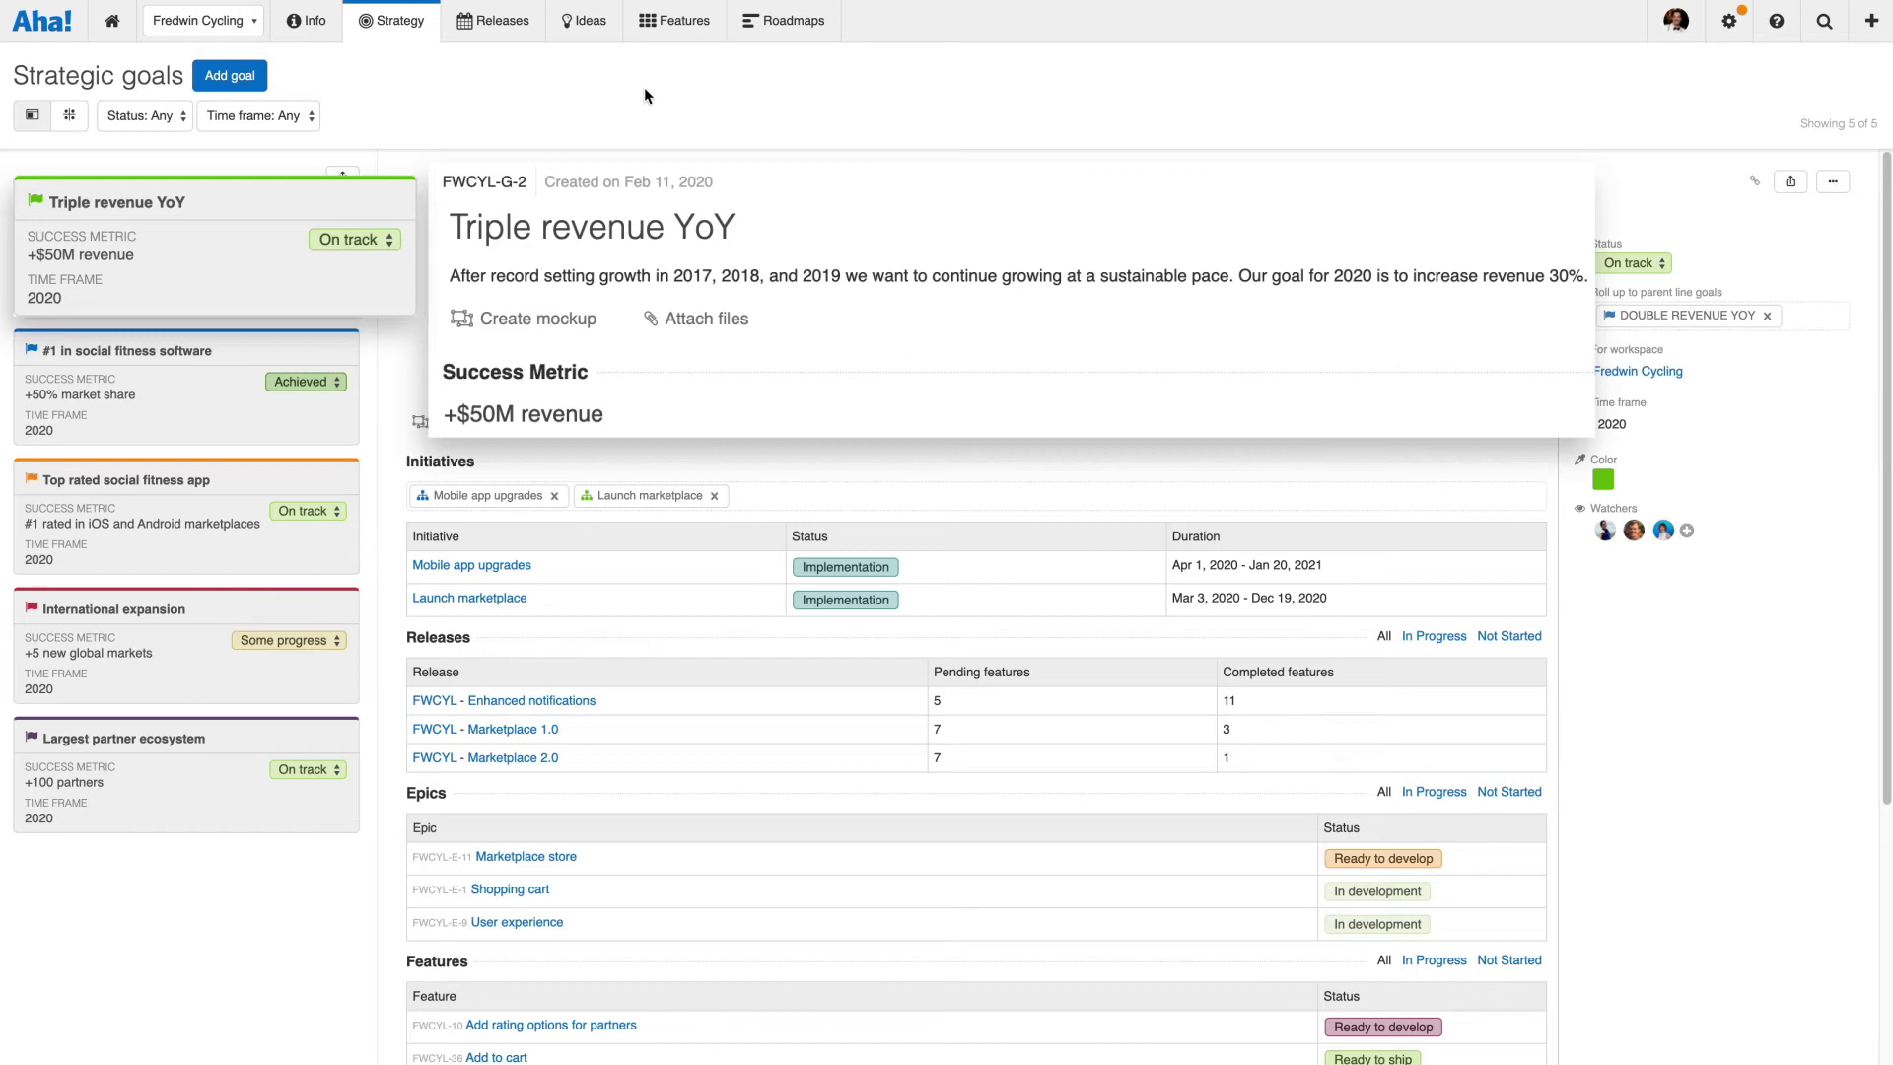
# Step: Open the Strategic initiatives chart and the Launch marketplace initiative's details
pyautogui.moveTo(414, 27)
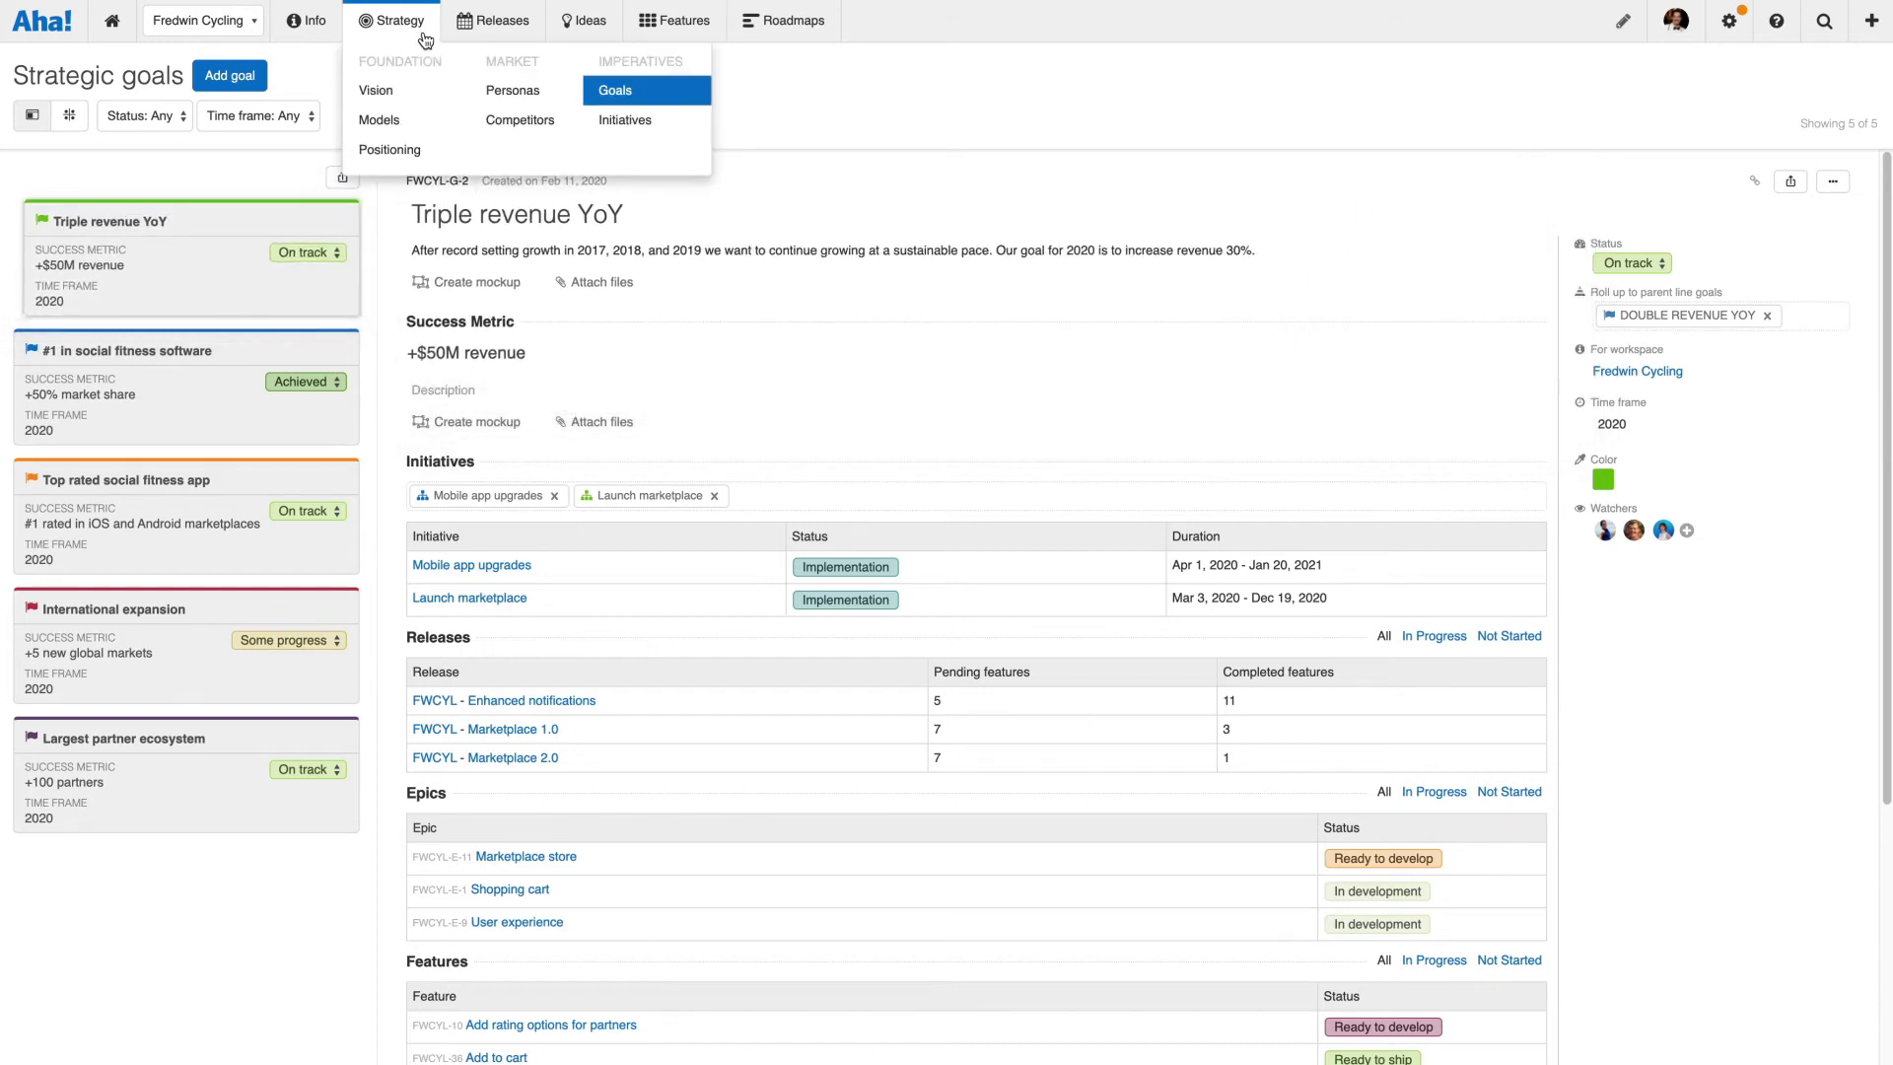
pyautogui.click(604, 120)
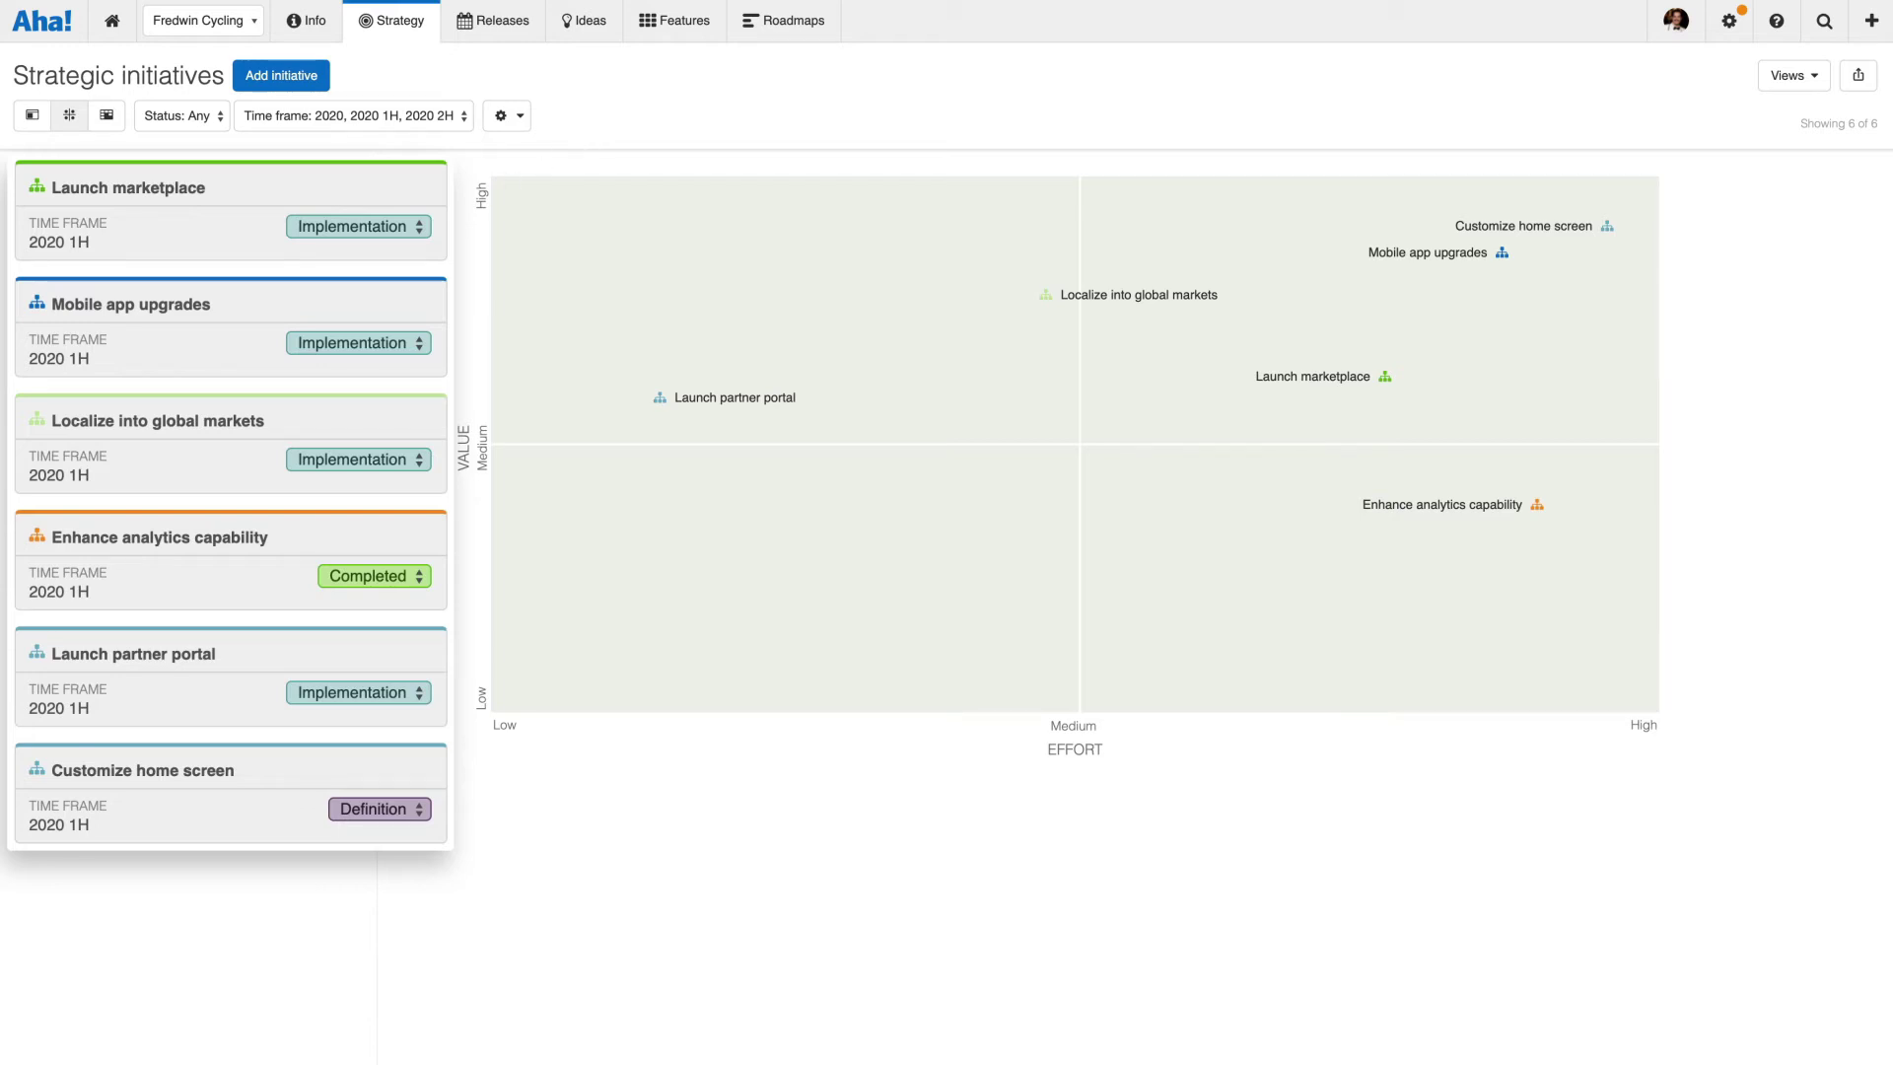
pyautogui.click(406, 193)
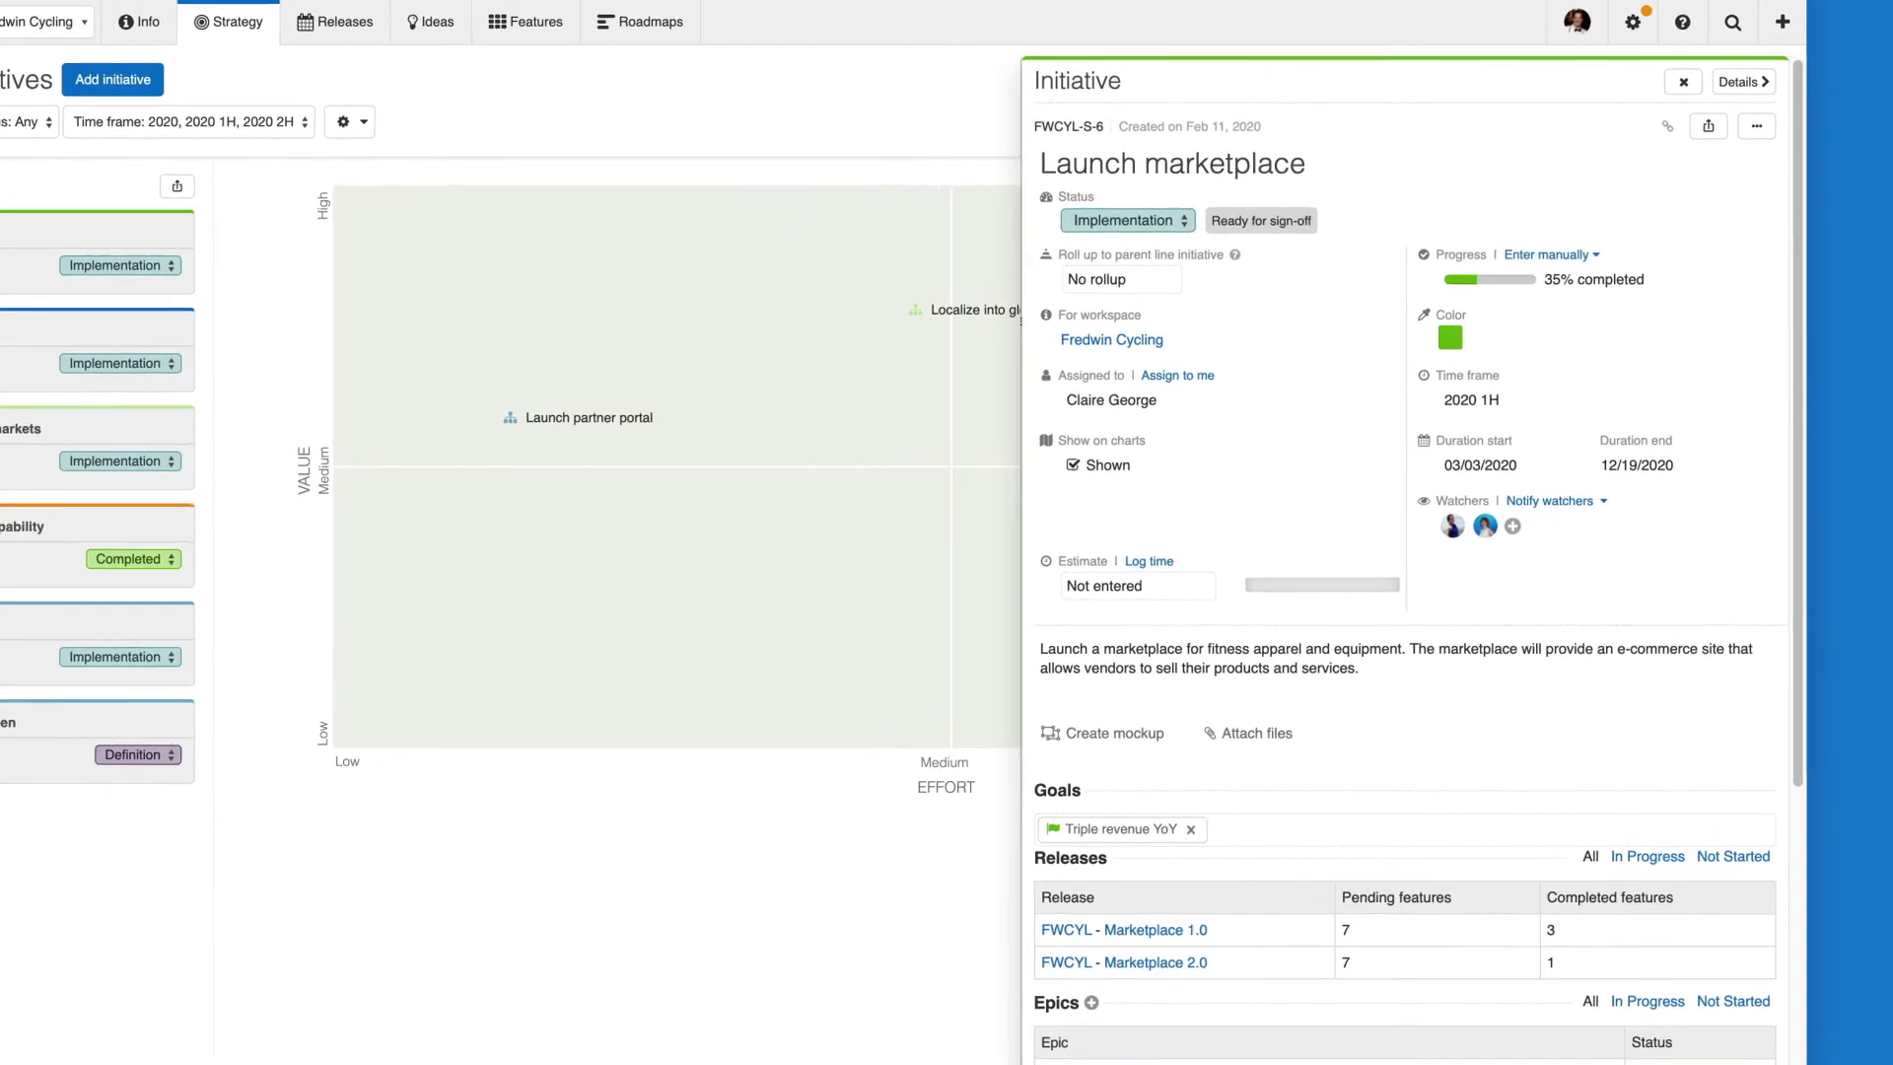
# Step: Roll Launch marketplace up to parent 'Expand website and increase new monthly visitors'
pyautogui.click(1027, 297)
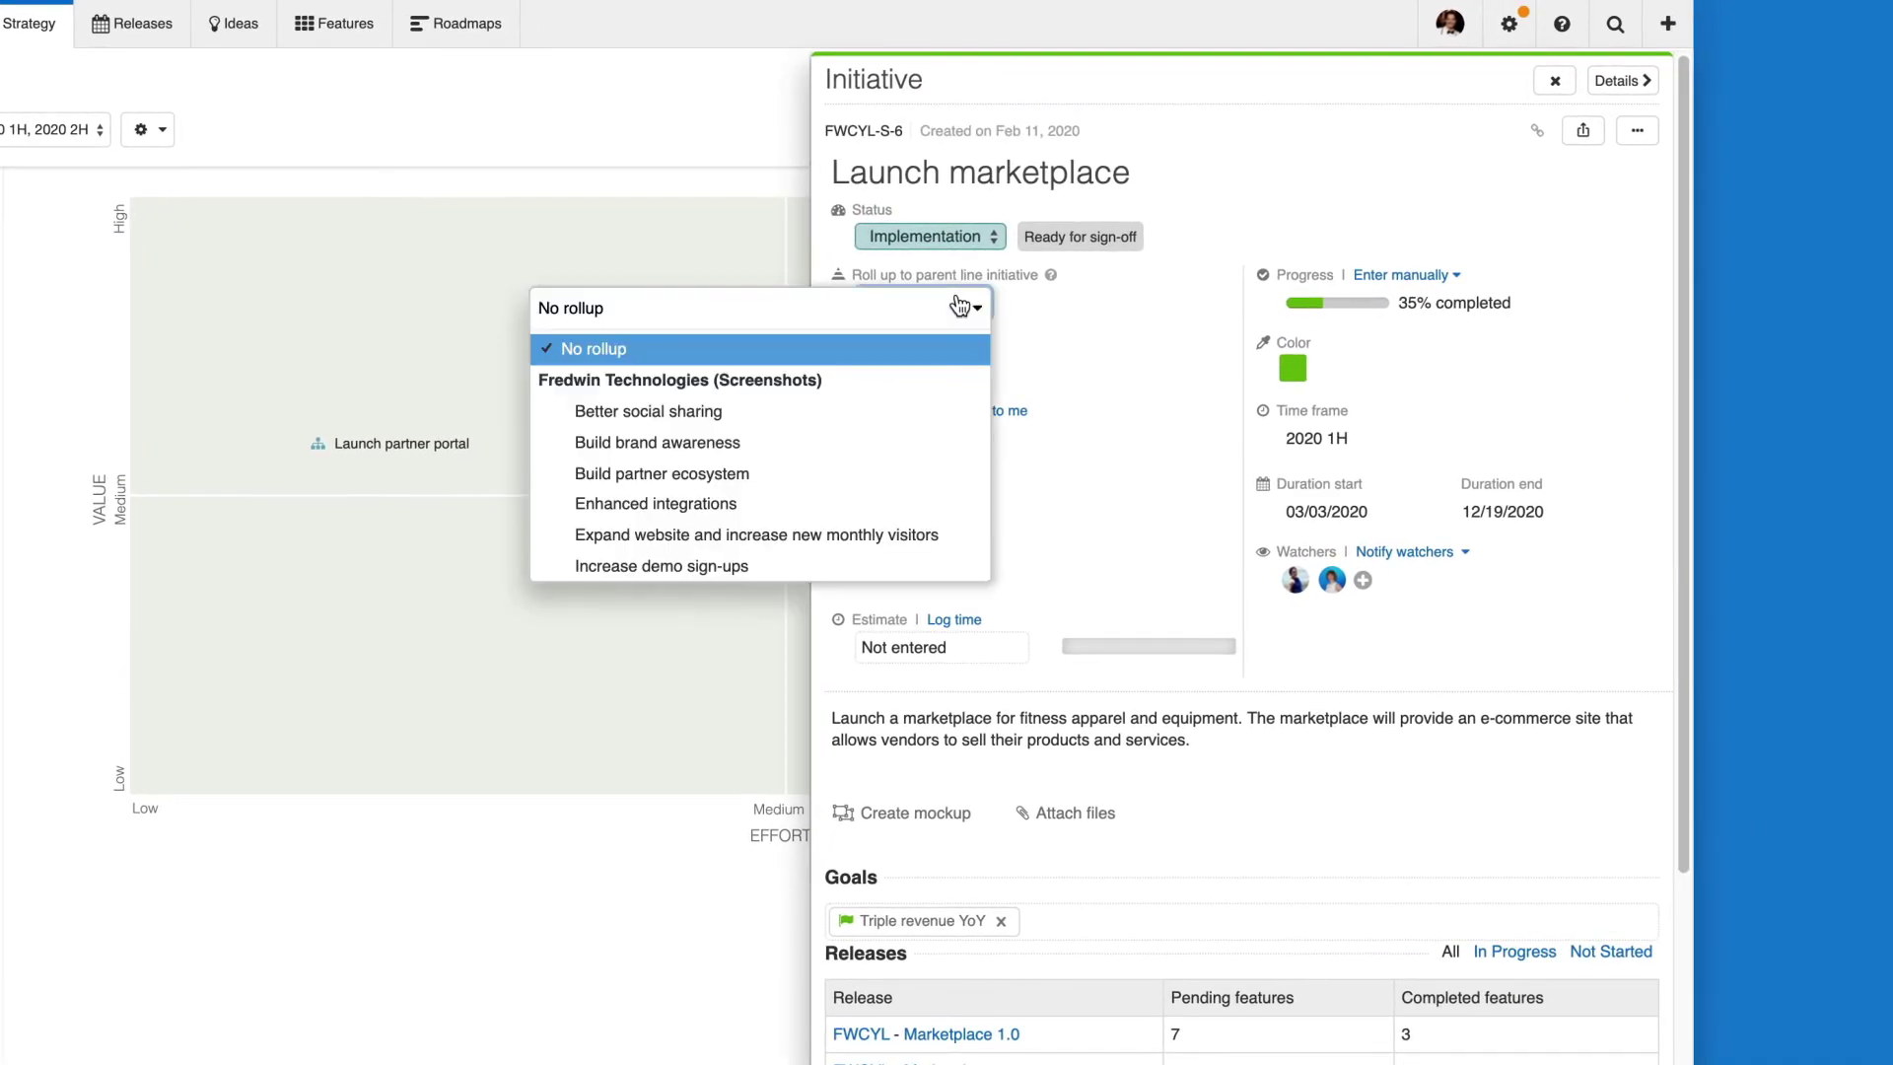
pyautogui.click(970, 540)
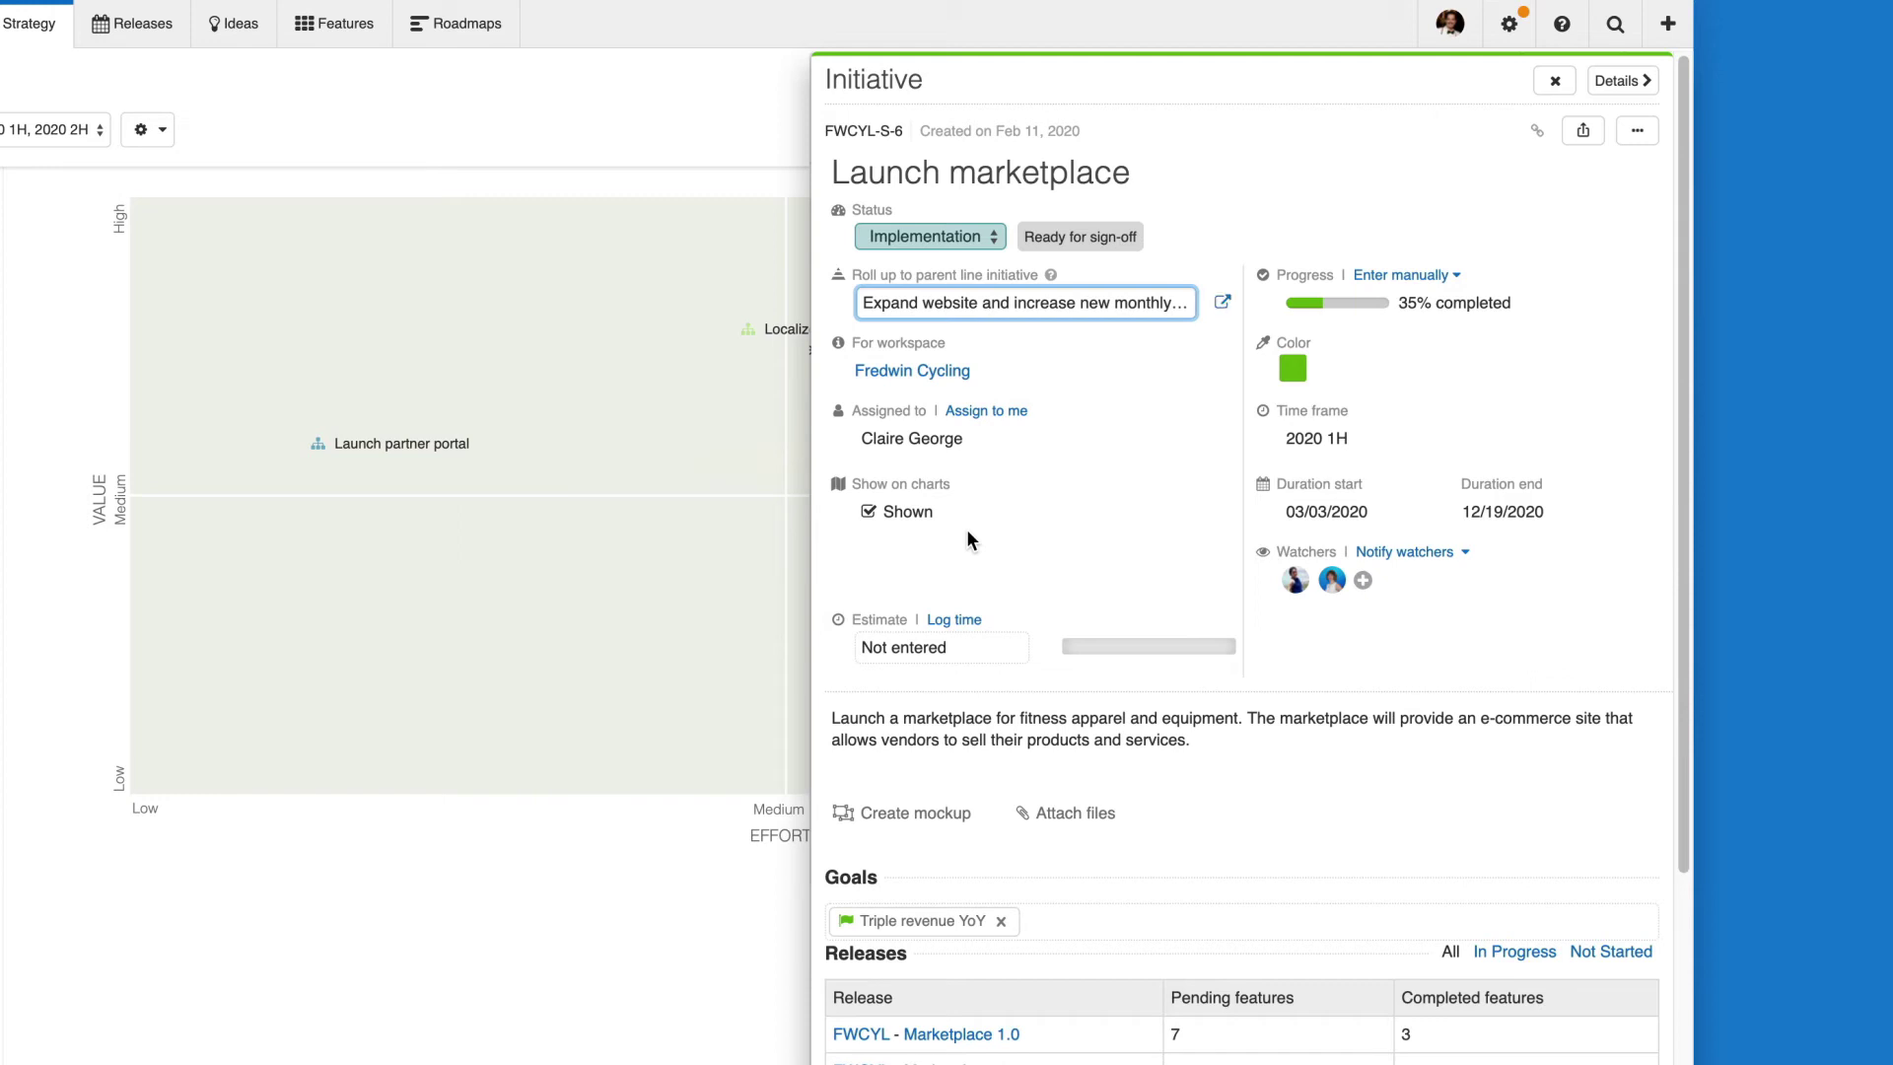
pyautogui.scroll(-5, 966, 528)
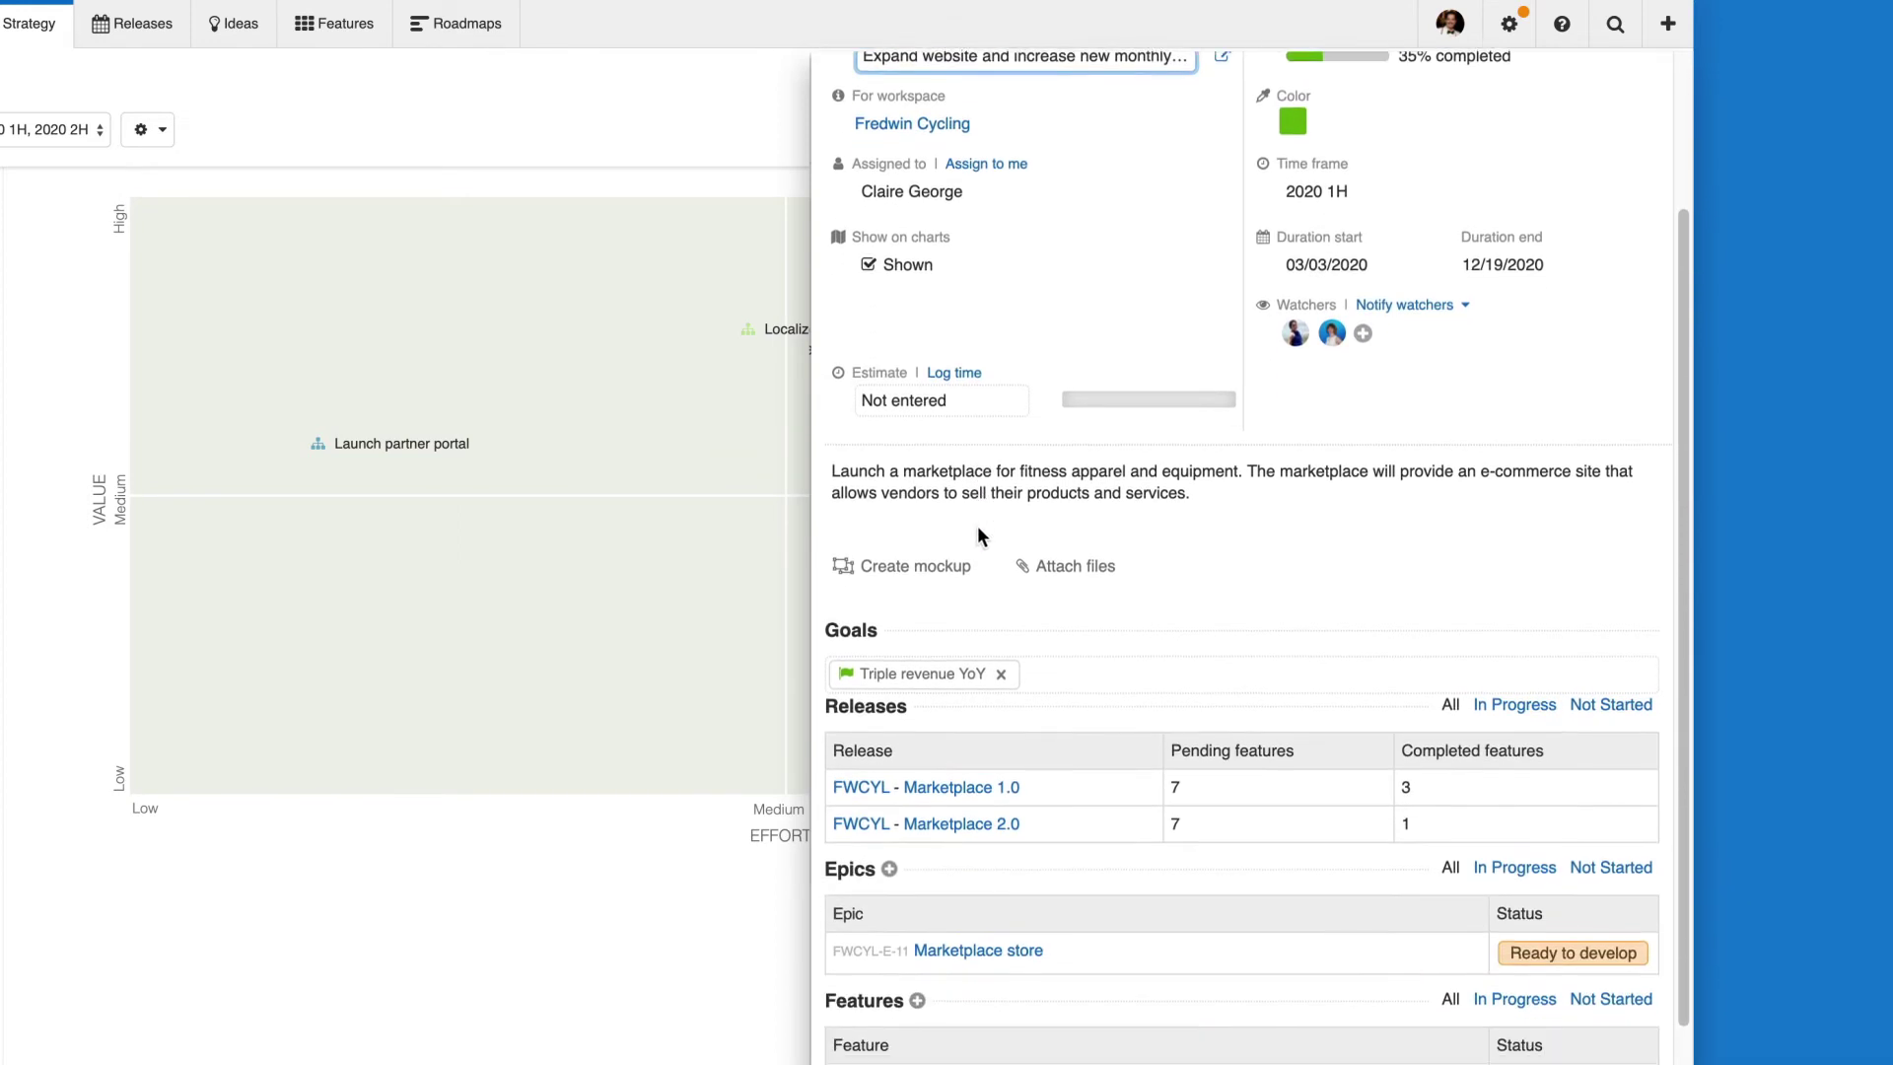
pyautogui.scroll(-10, 981, 532)
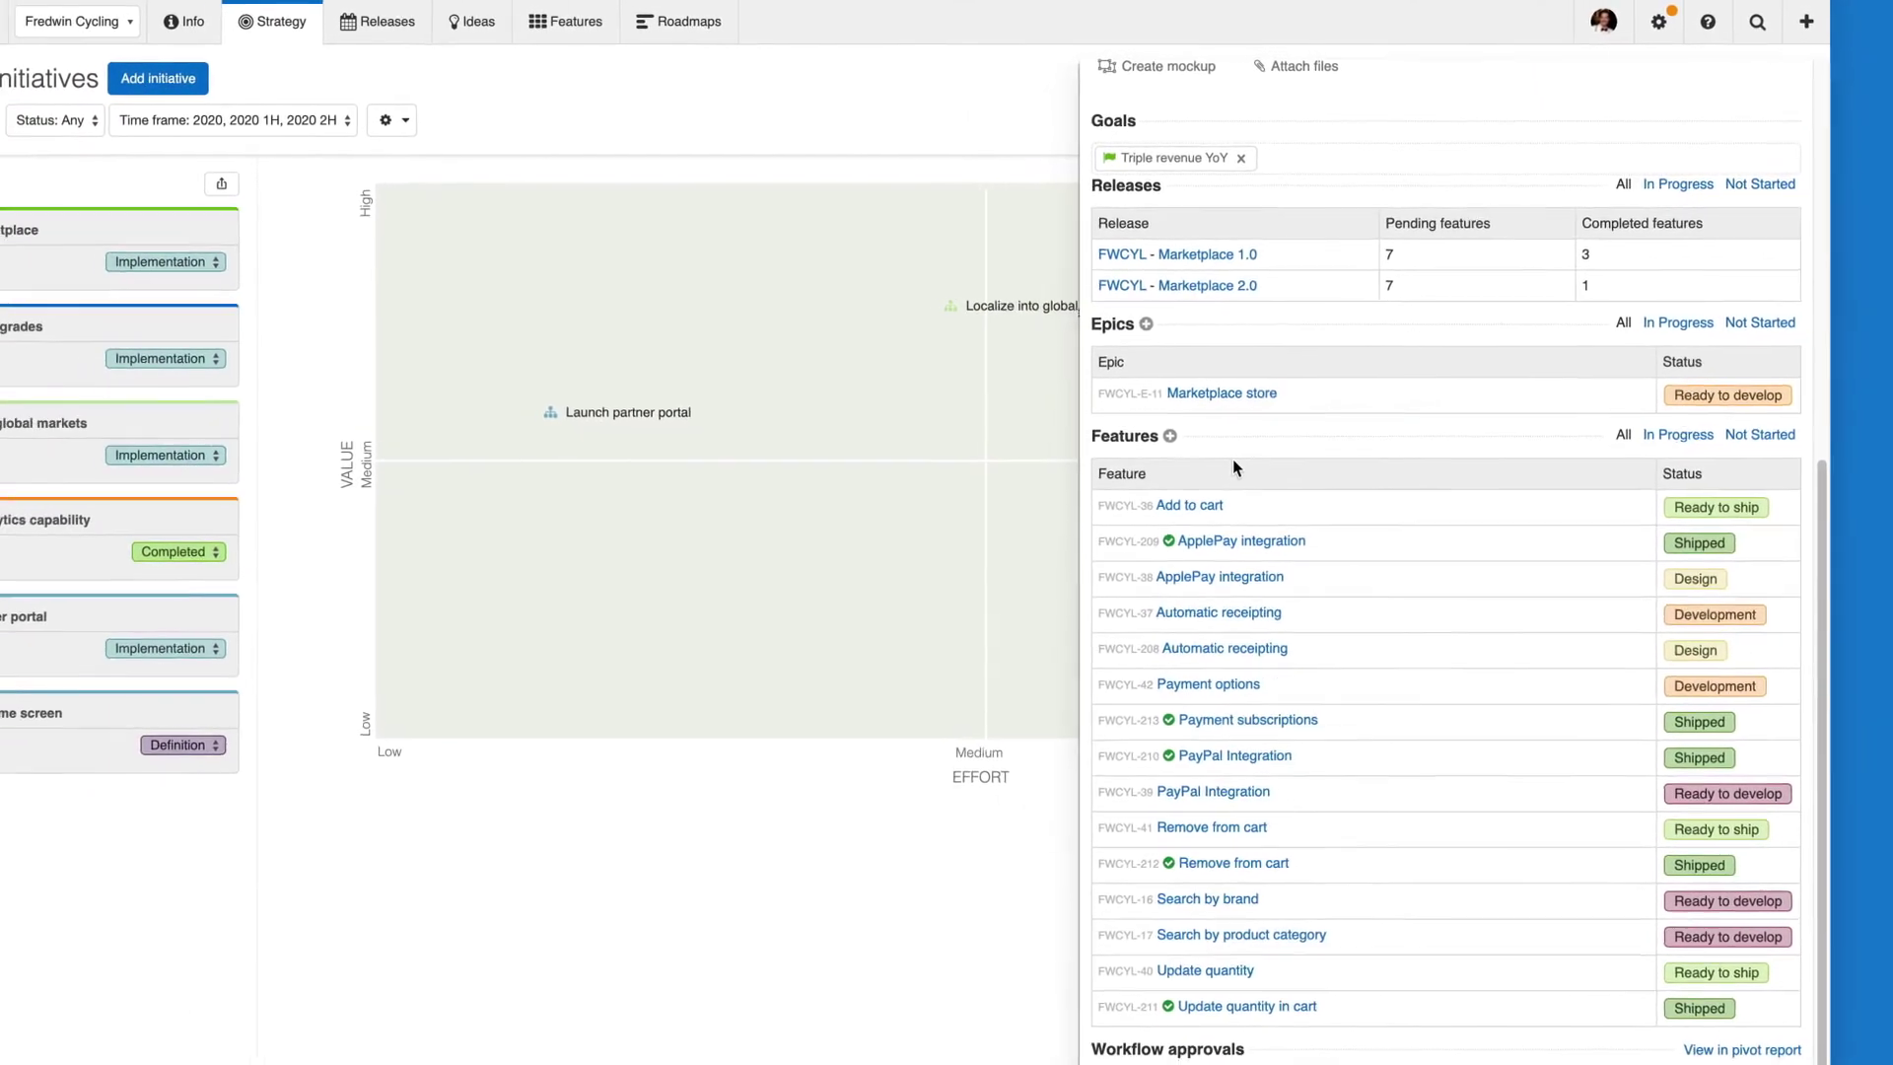
pyautogui.press('Escape')
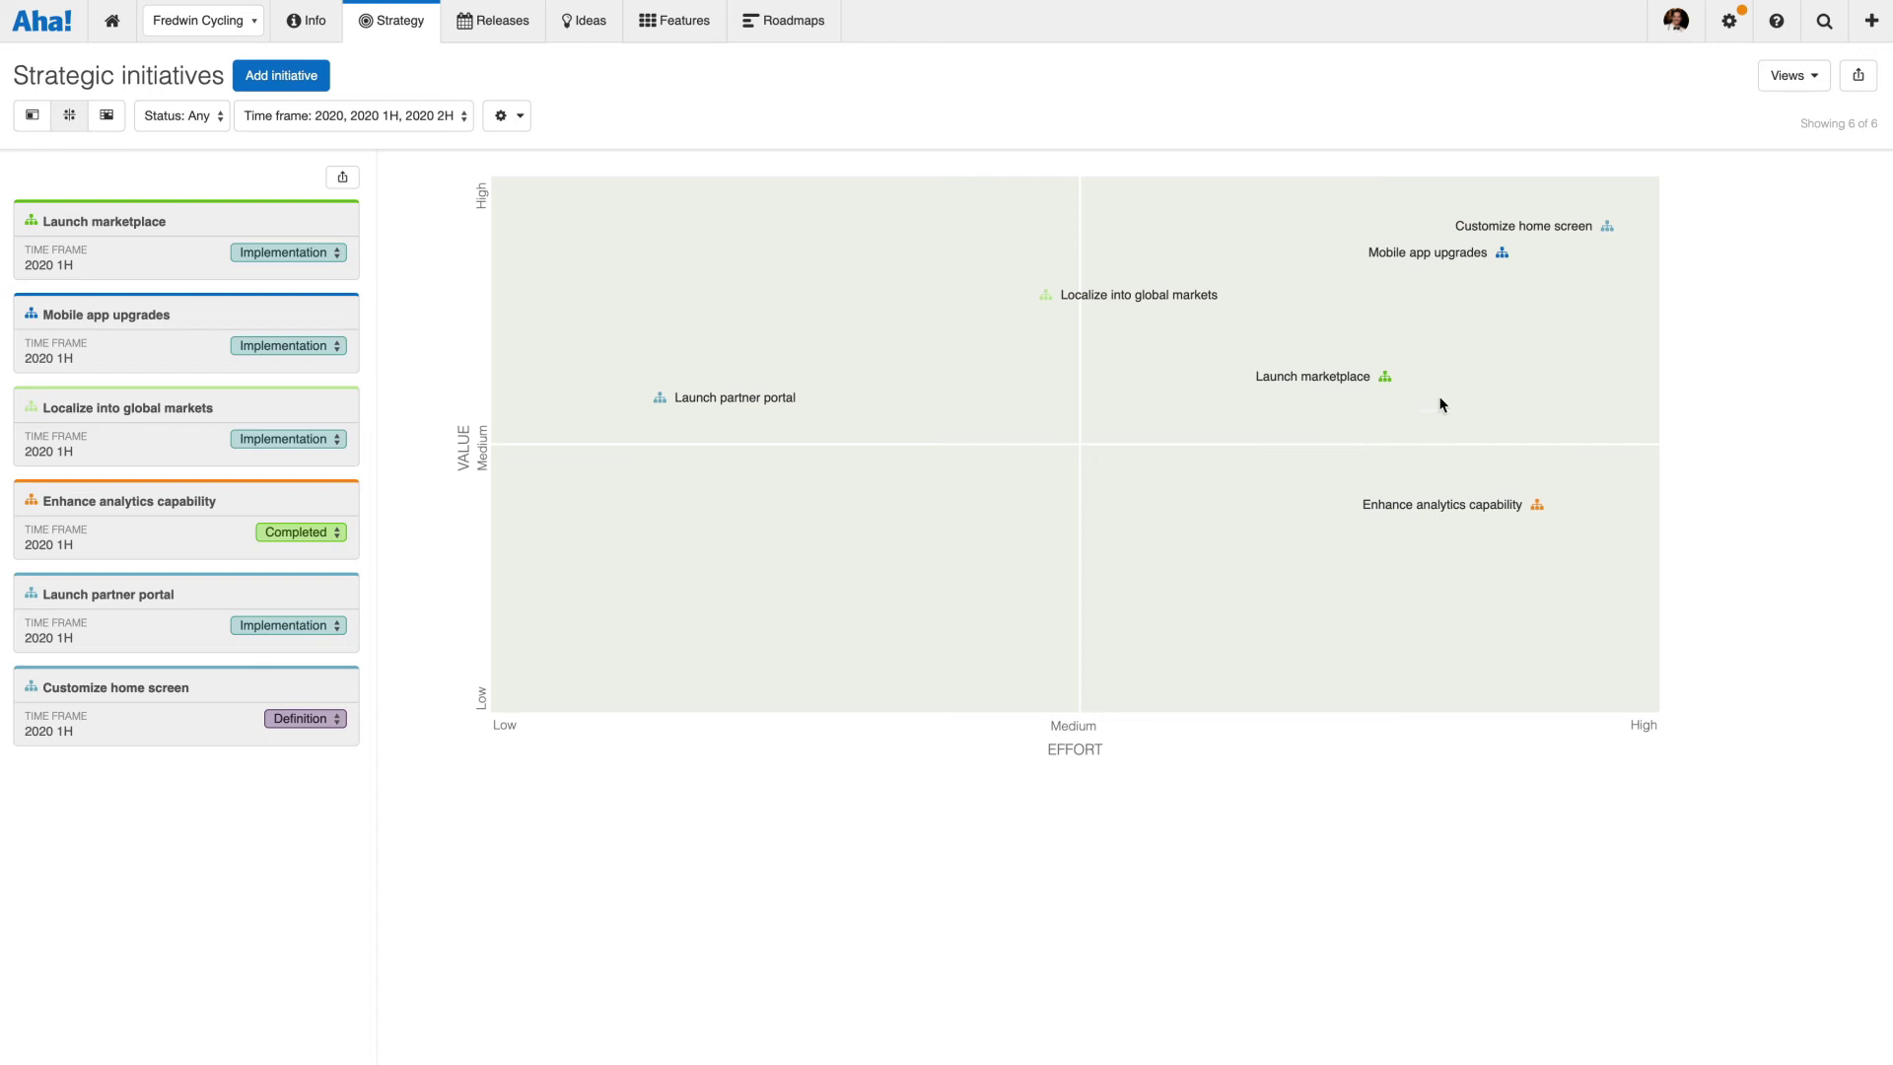
# Step: Export the initiatives chart as a PDF and request expert help via email support
pyautogui.click(1857, 86)
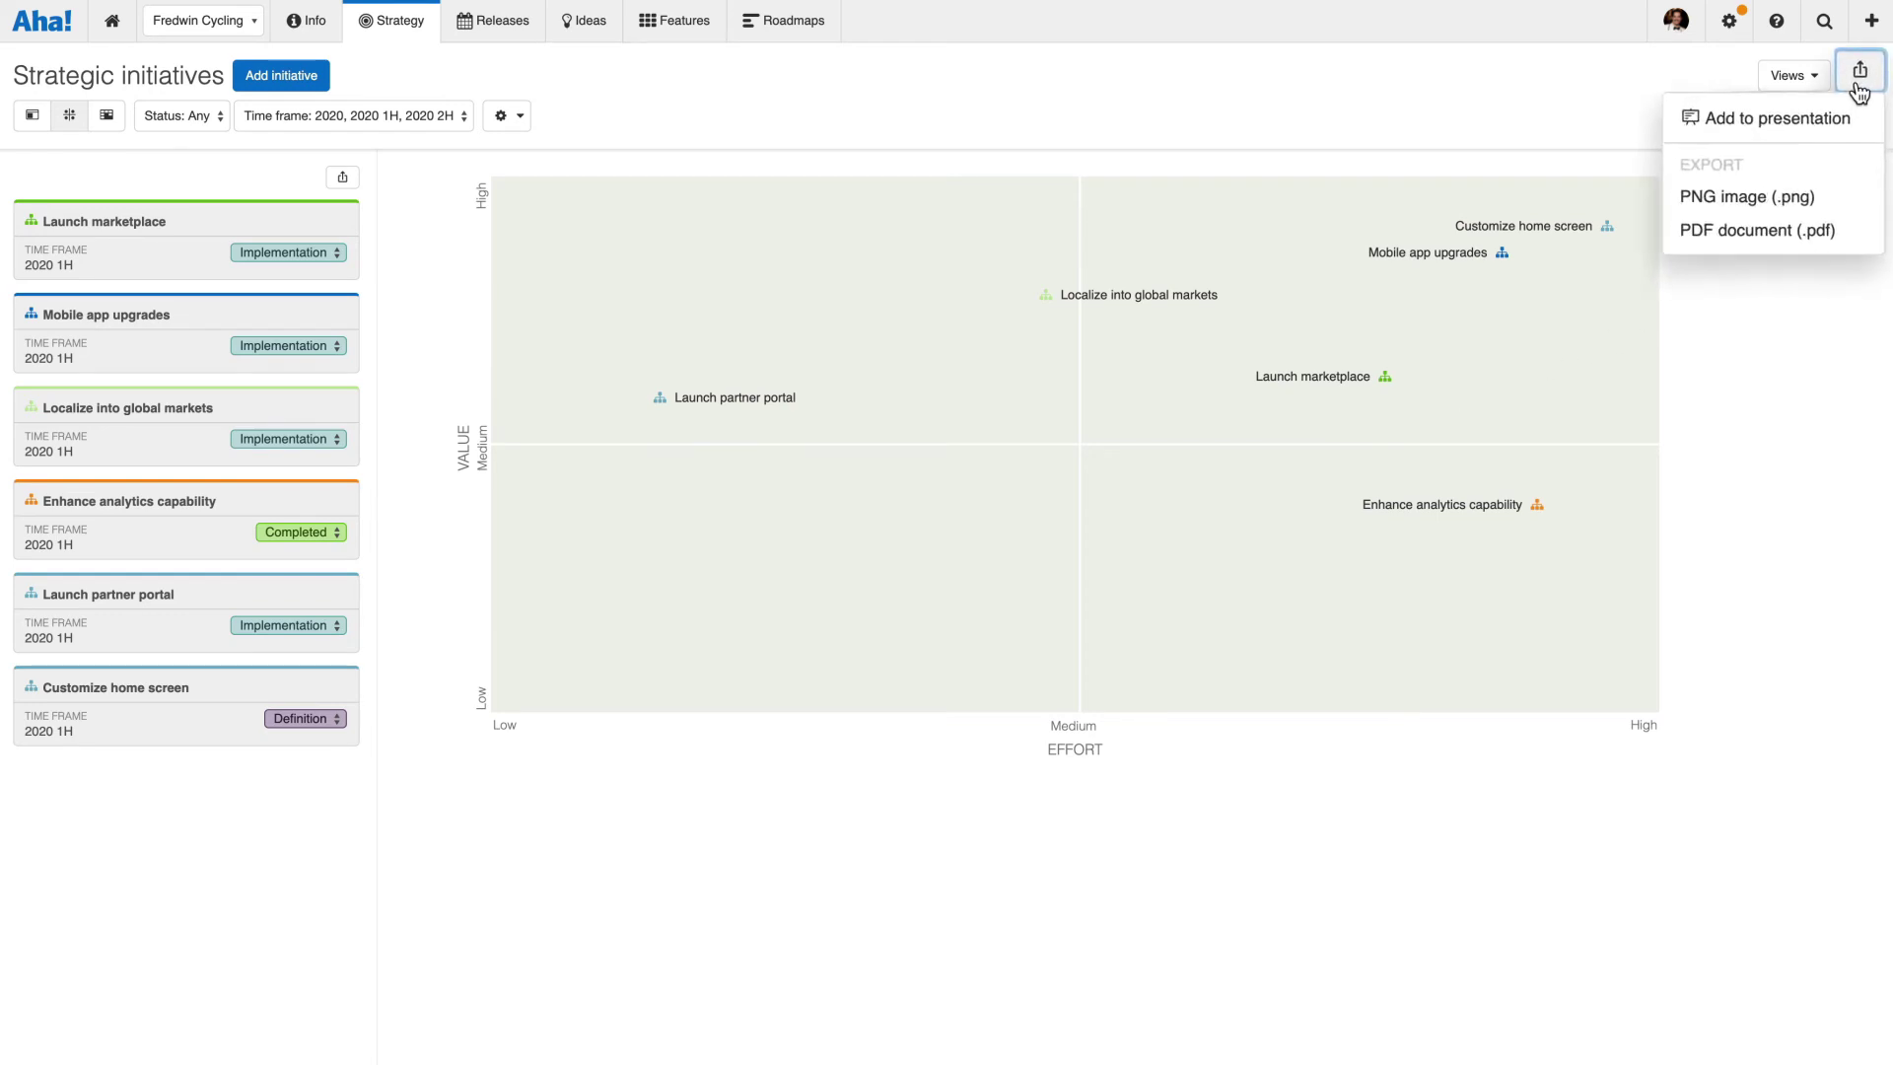
pyautogui.click(1868, 241)
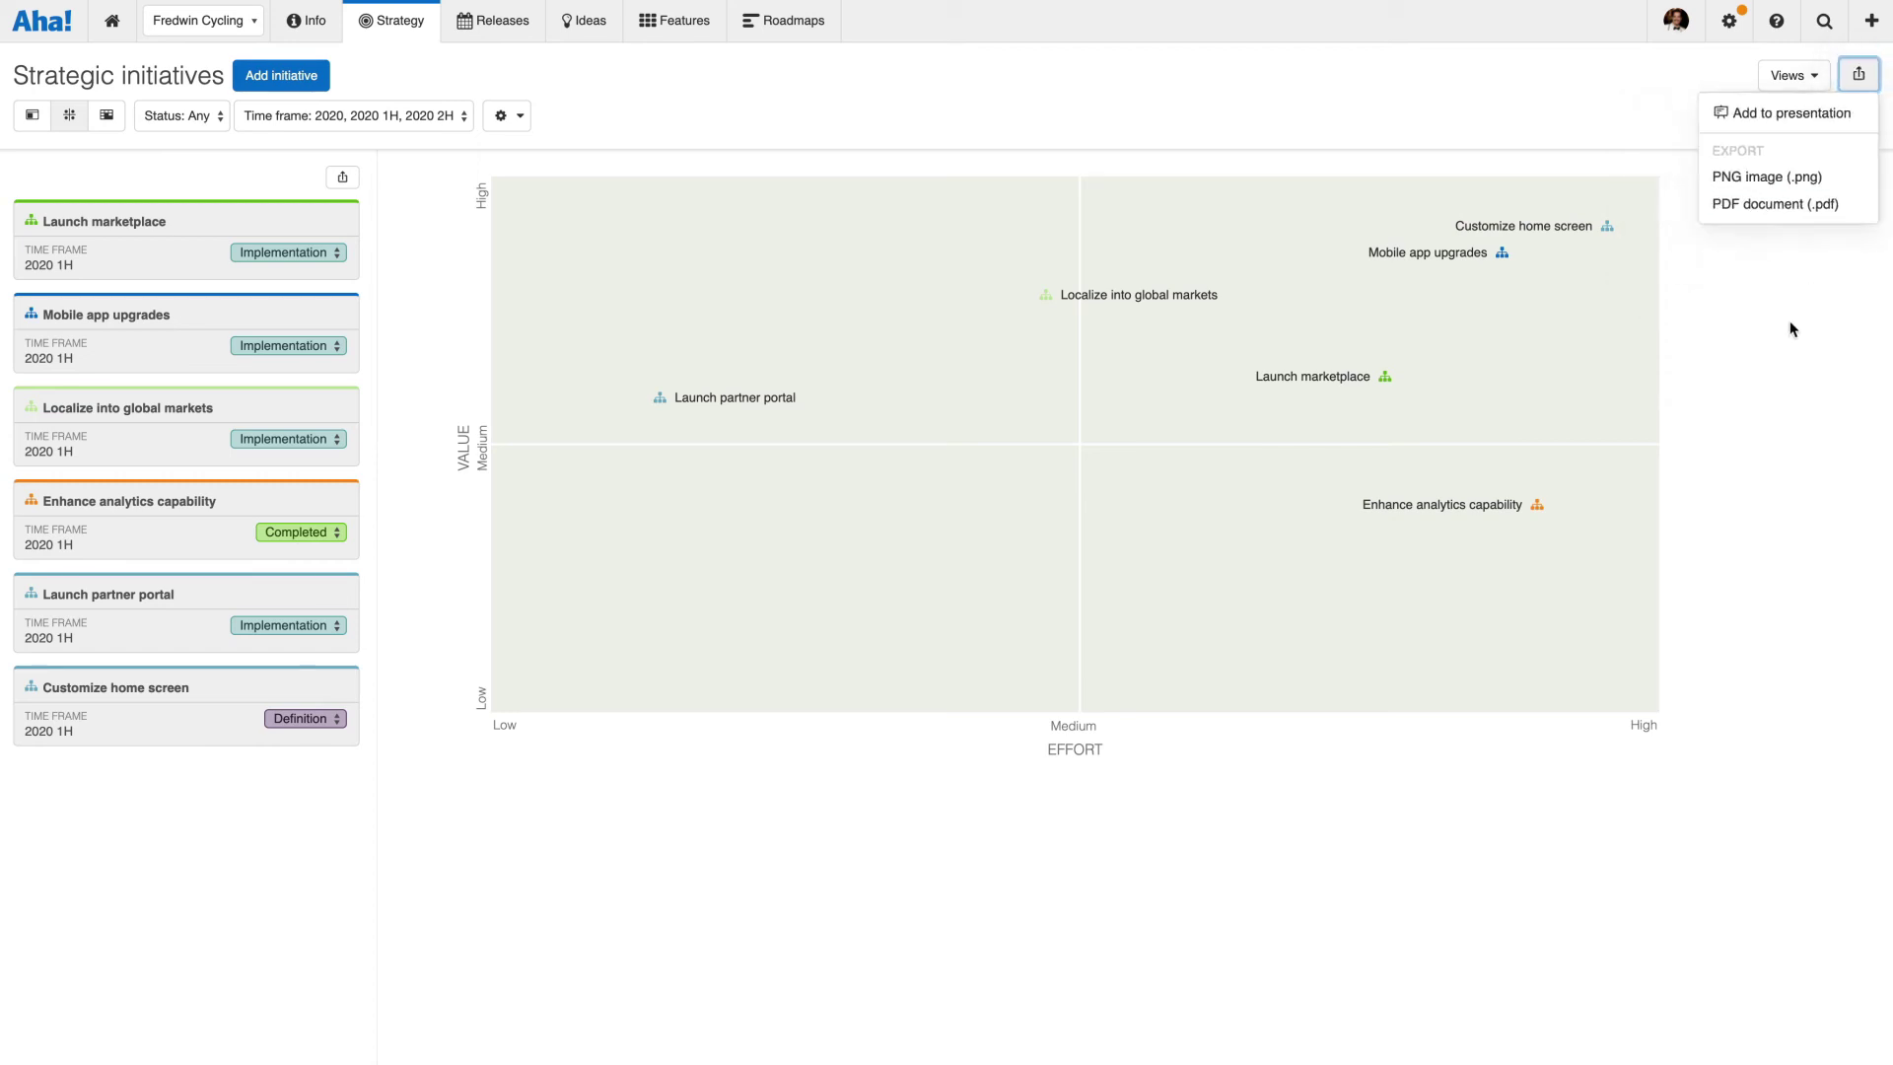
pyautogui.click(1776, 20)
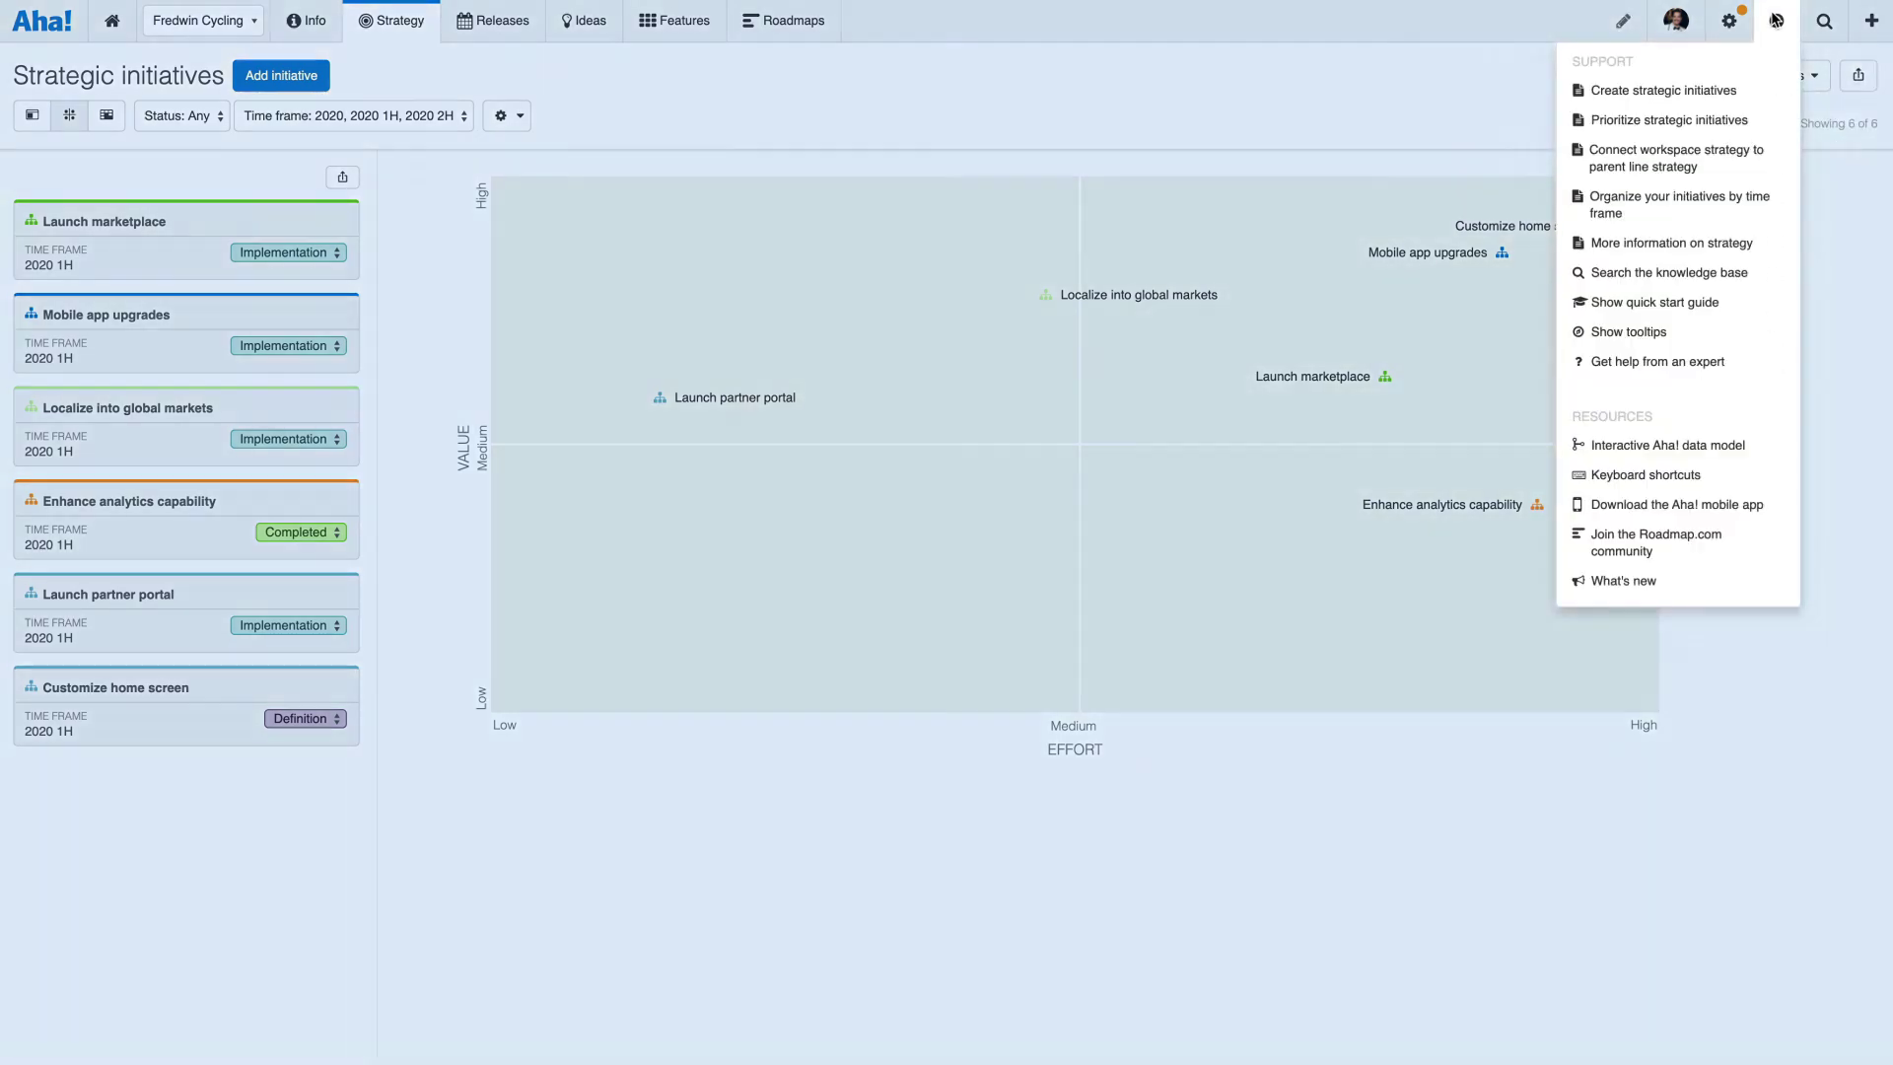
pyautogui.click(1737, 363)
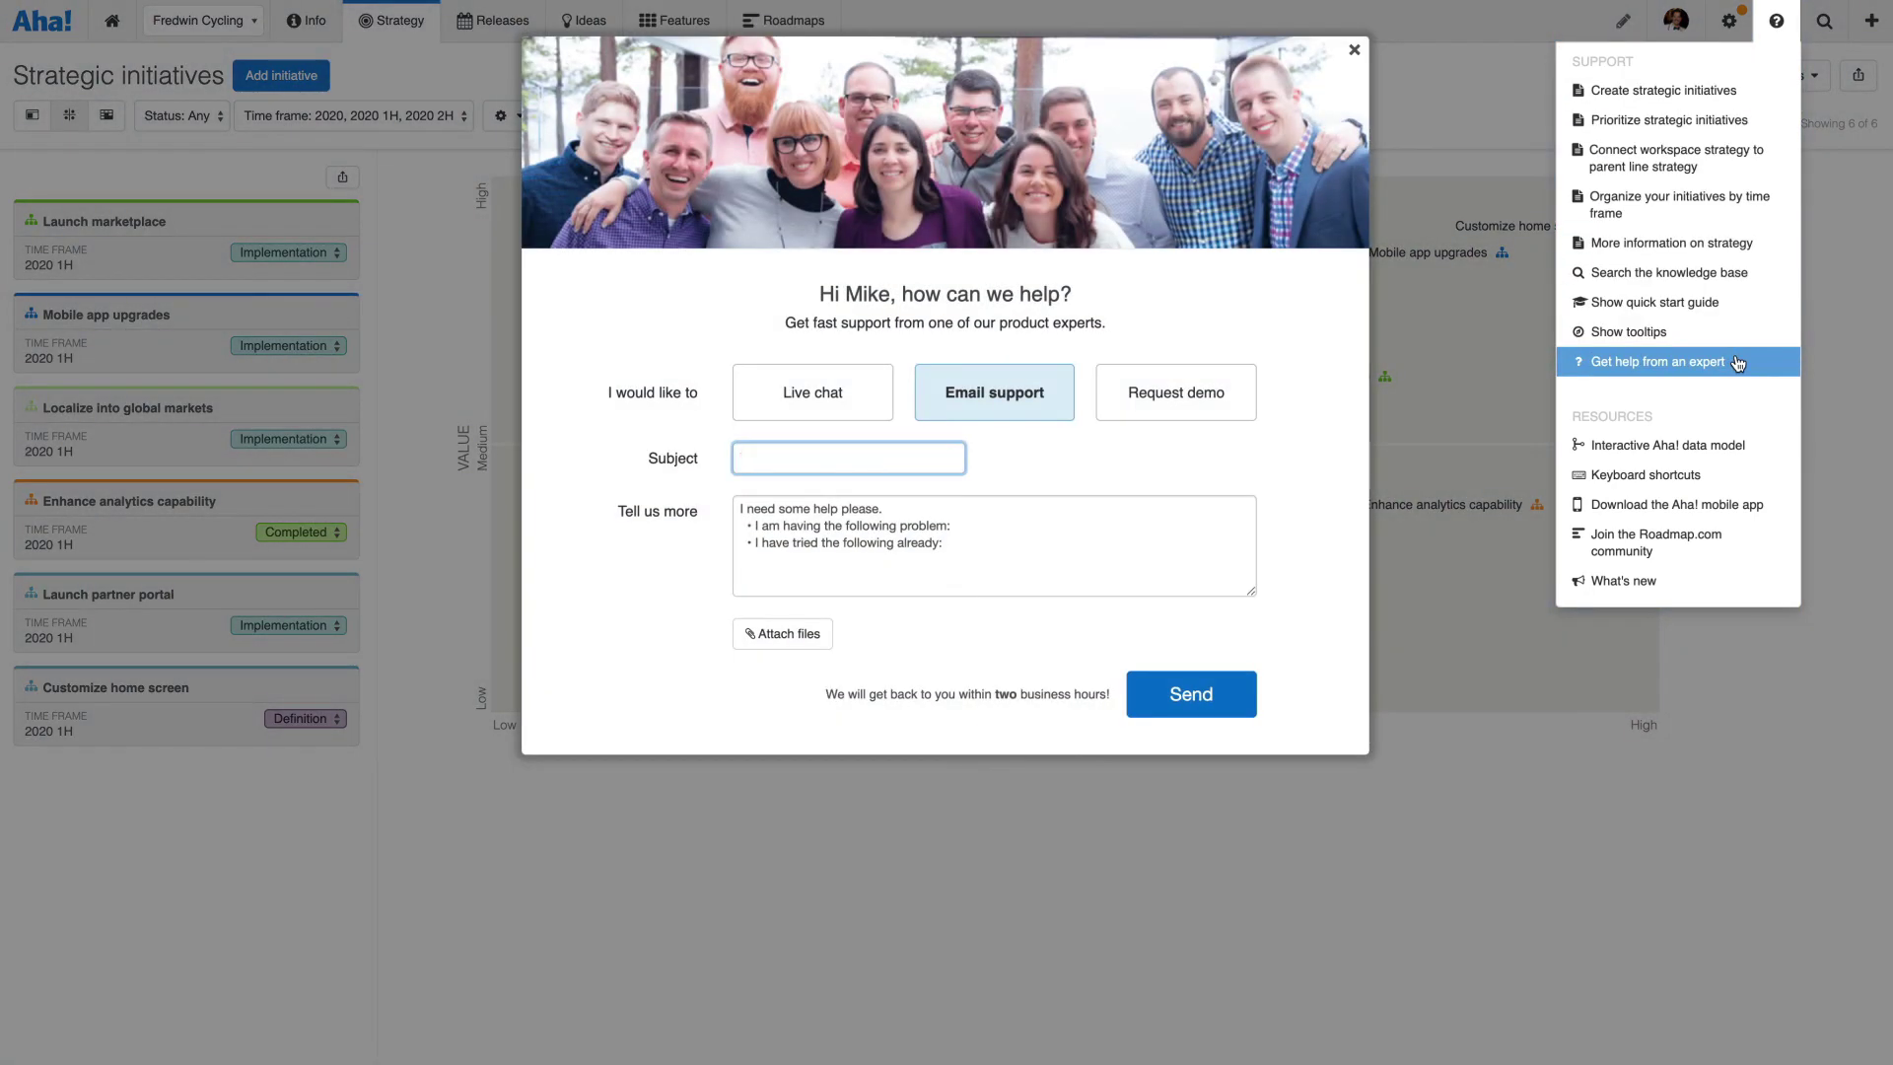